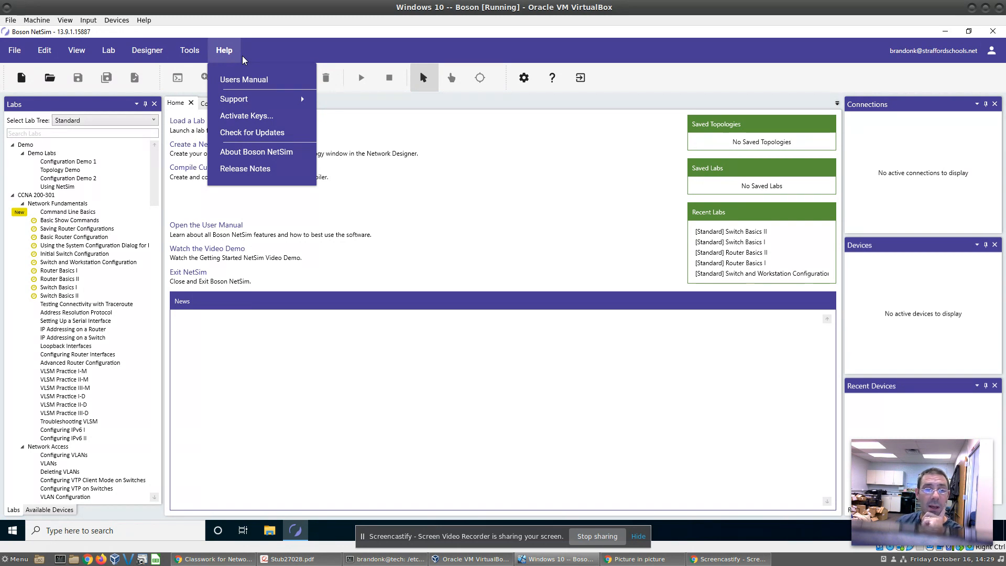
# Step: Create a new blank network topology in the designer
pyautogui.click(135, 47)
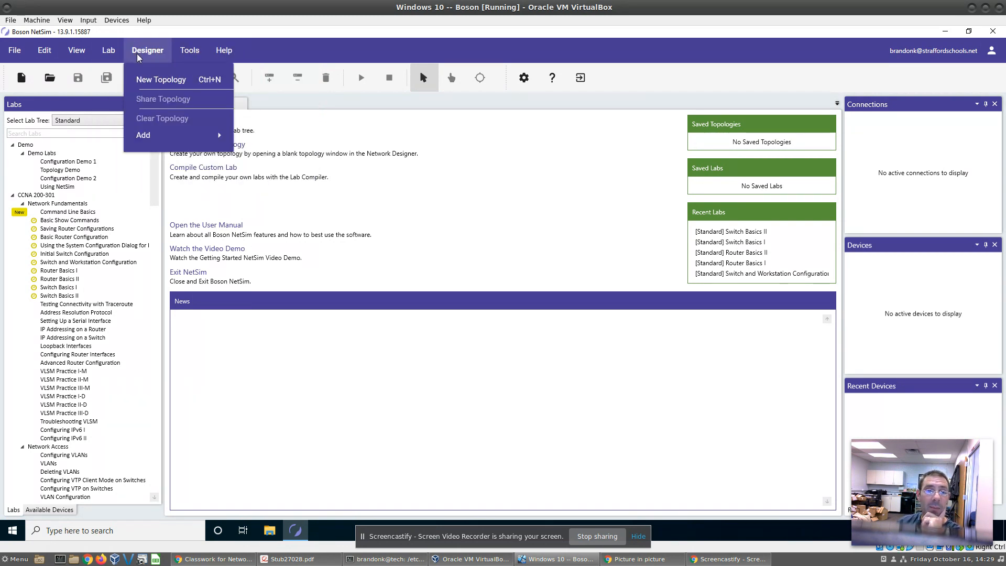
pyautogui.moveTo(108, 50)
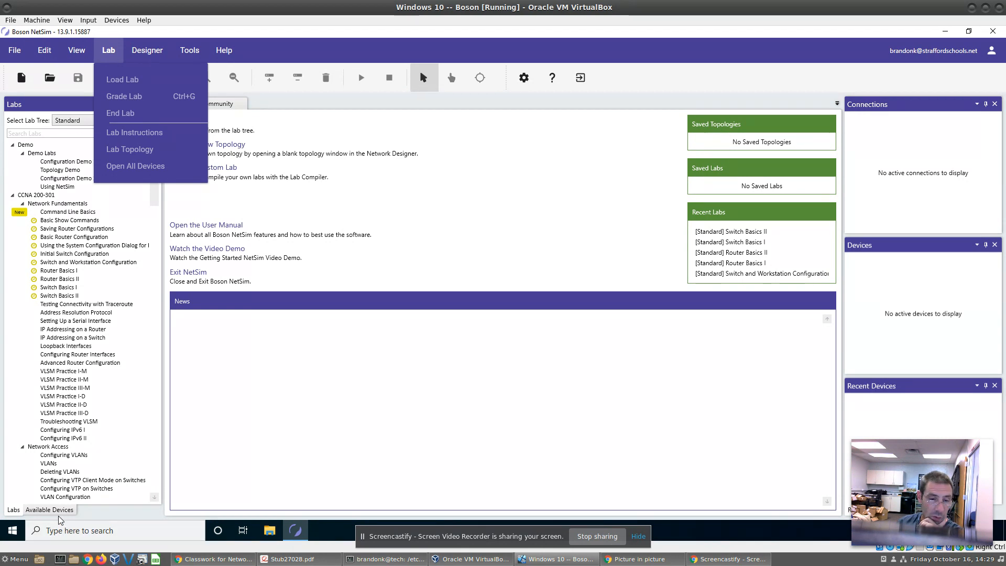
pyautogui.moveTo(147, 51)
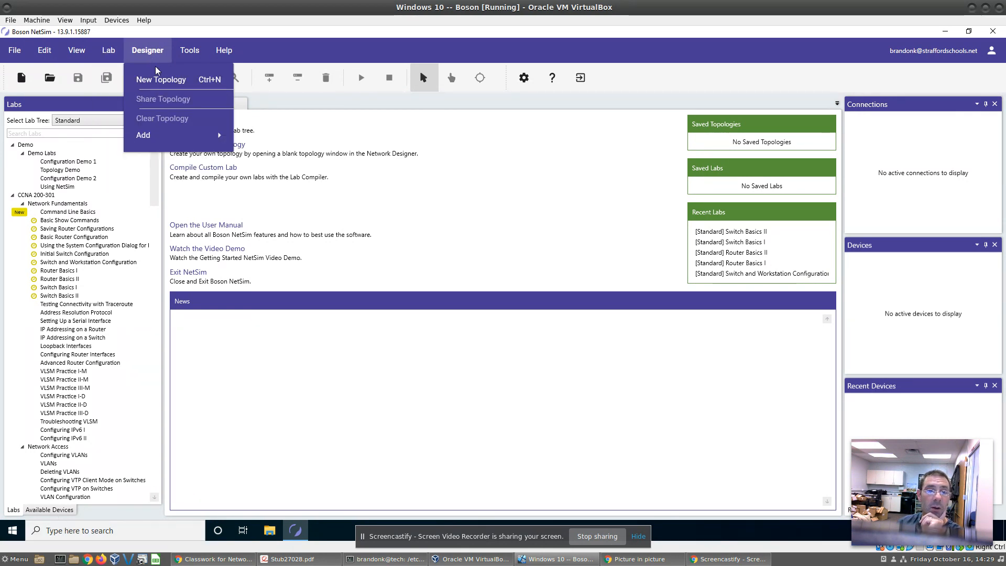
pyautogui.click(163, 81)
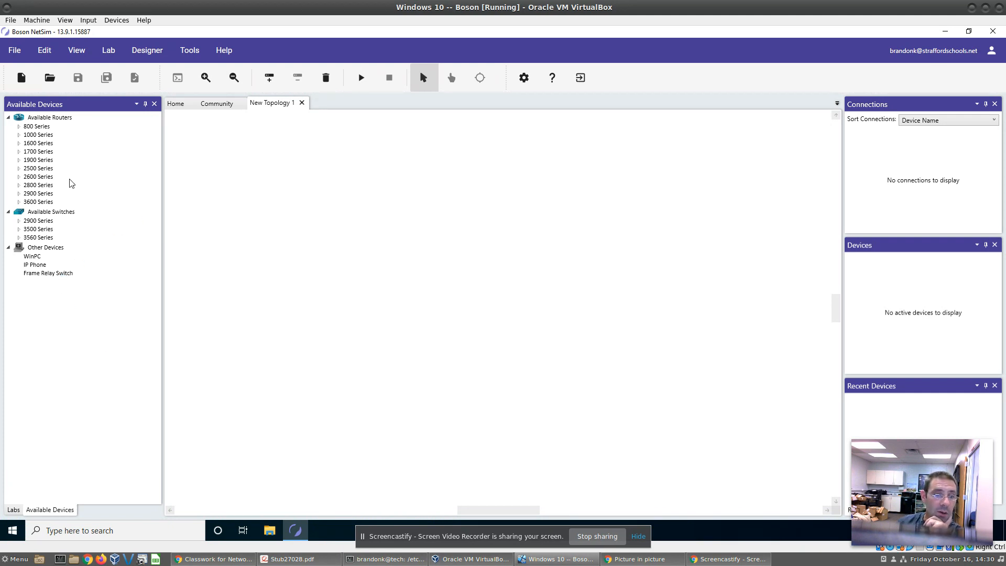
# Step: Add a 2900 Series 2960-48TT-L switch with its default name and place it just below the centre of the topology
pyautogui.click(19, 193)
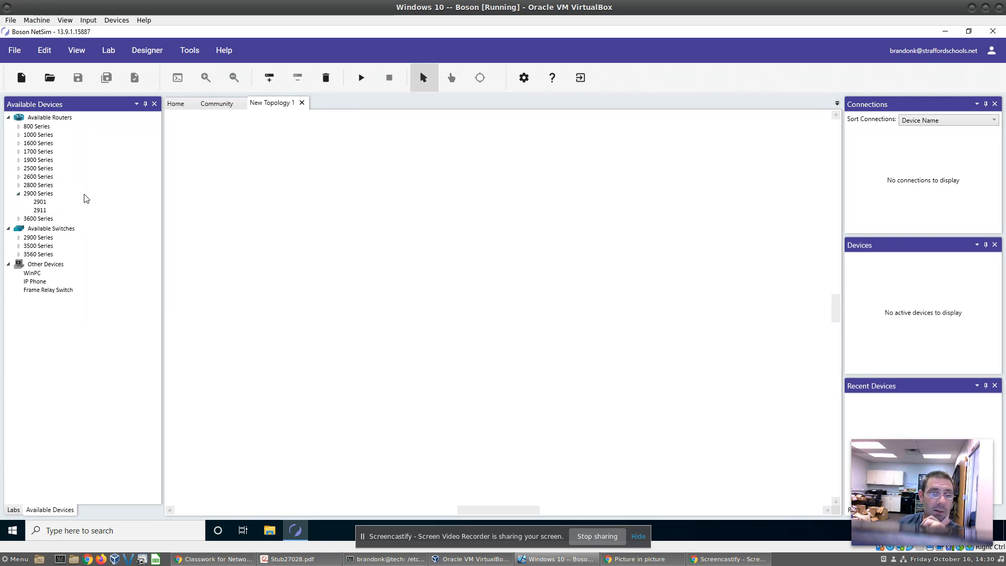
pyautogui.click(19, 238)
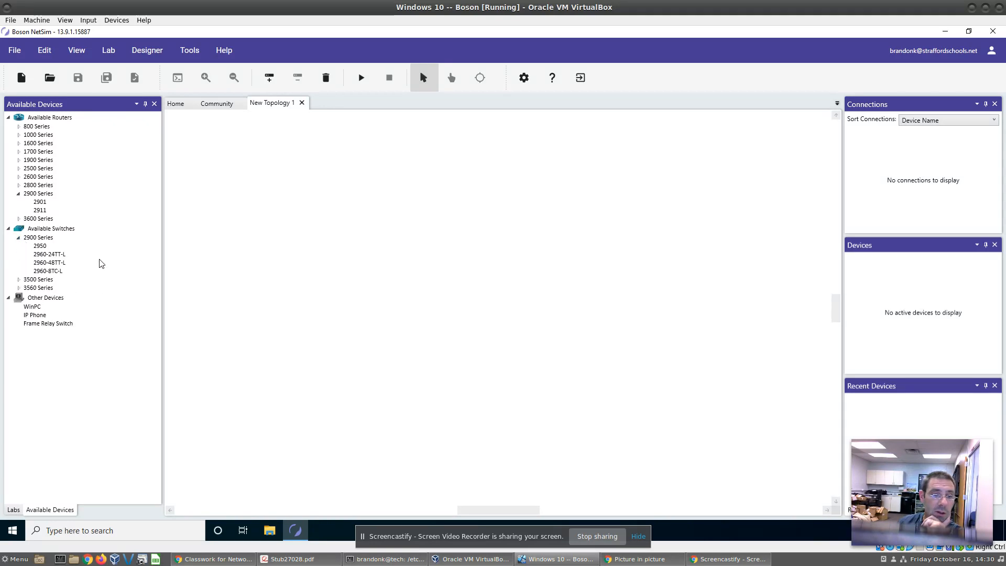
pyautogui.moveTo(55, 263); pyautogui.dragTo(526, 217)
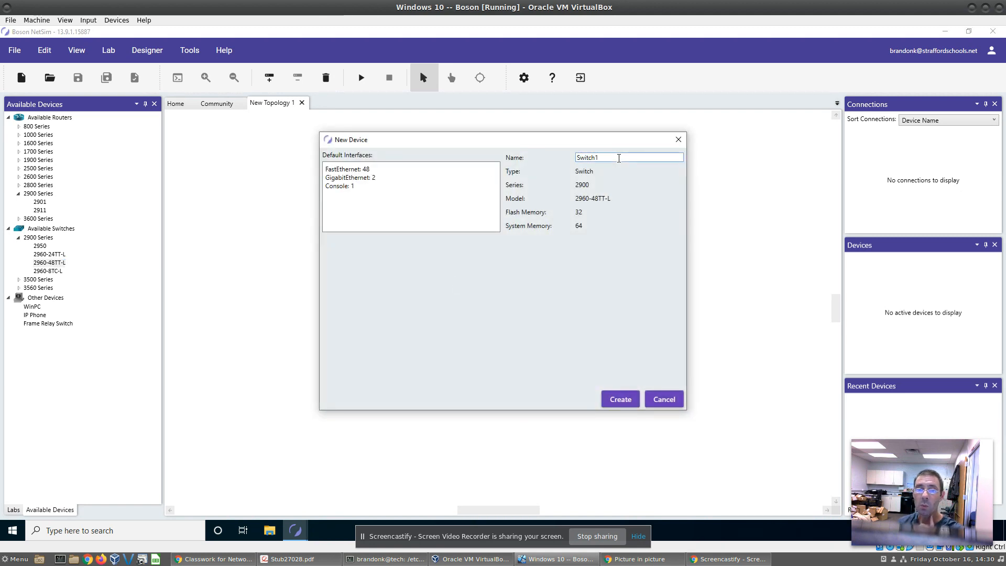
pyautogui.click(630, 405)
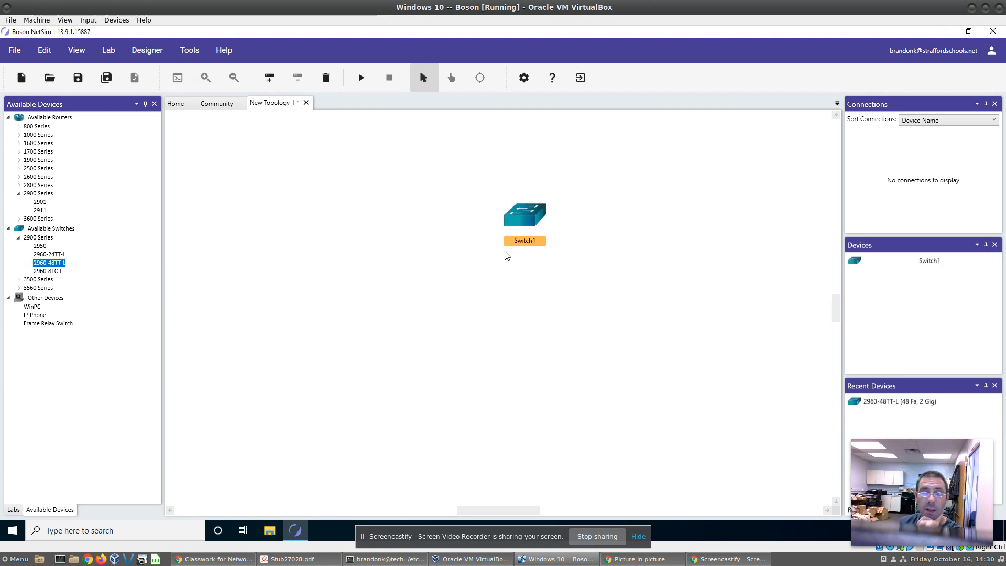
pyautogui.moveTo(527, 218); pyautogui.dragTo(506, 316)
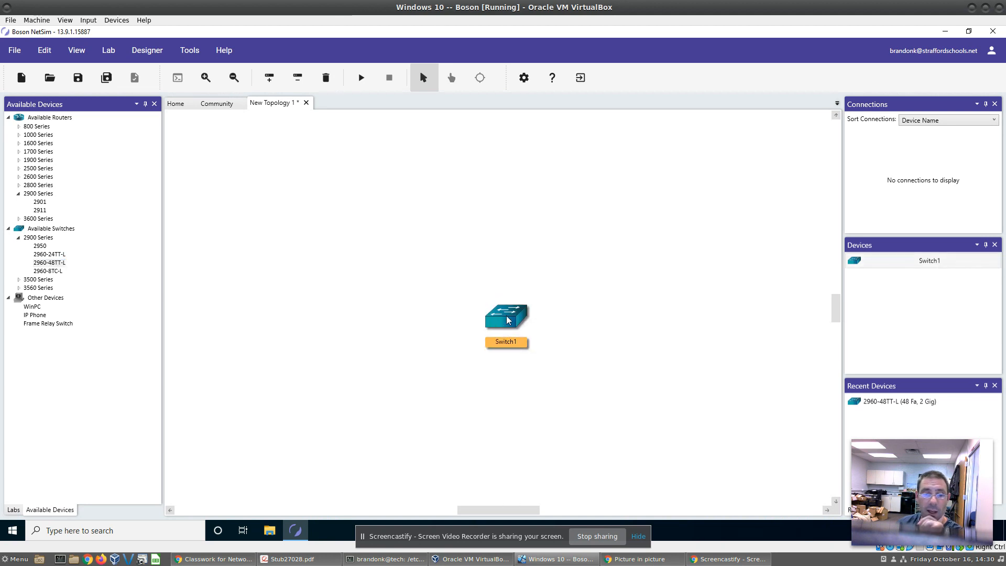
# Step: Add a 3500 Series 3550 switch with its default name and place it level with the first switch, on its left
pyautogui.click(18, 279)
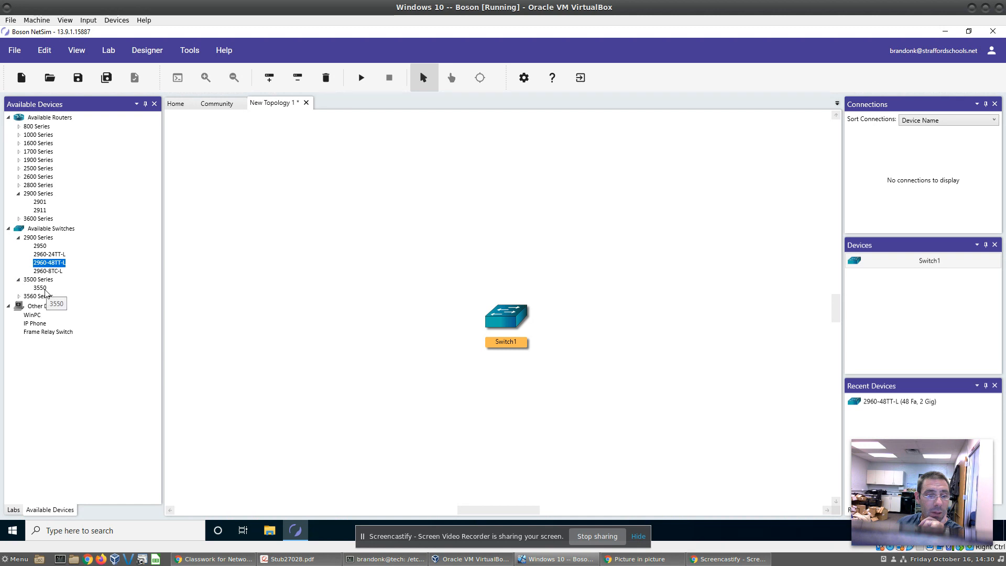
pyautogui.click(20, 297)
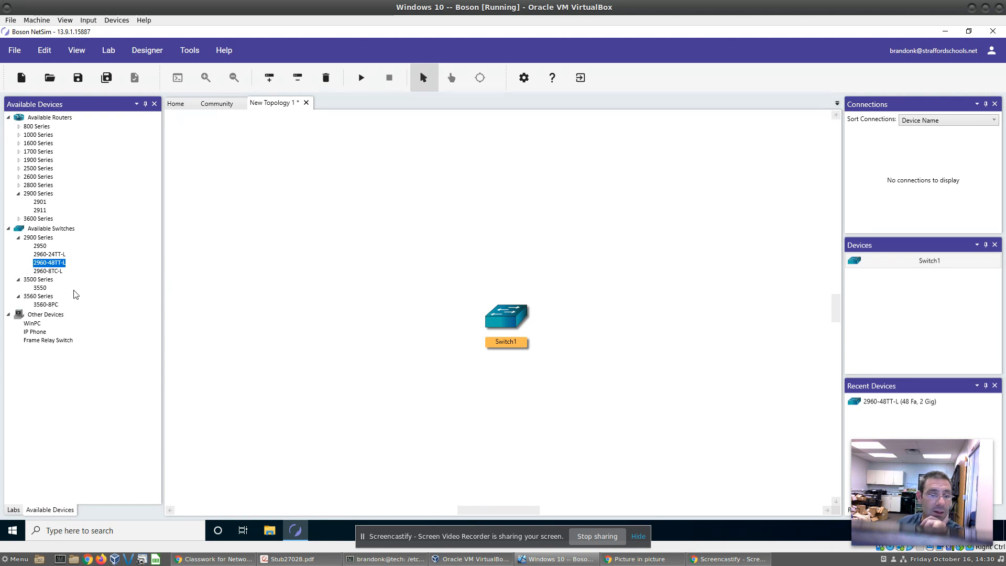
pyautogui.moveTo(44, 290); pyautogui.dragTo(388, 316)
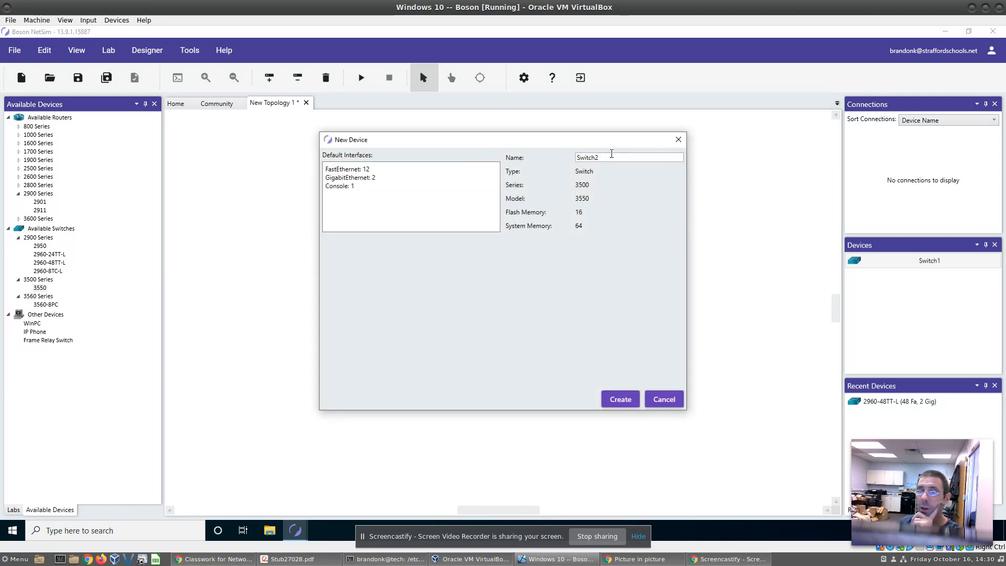
pyautogui.click(621, 399)
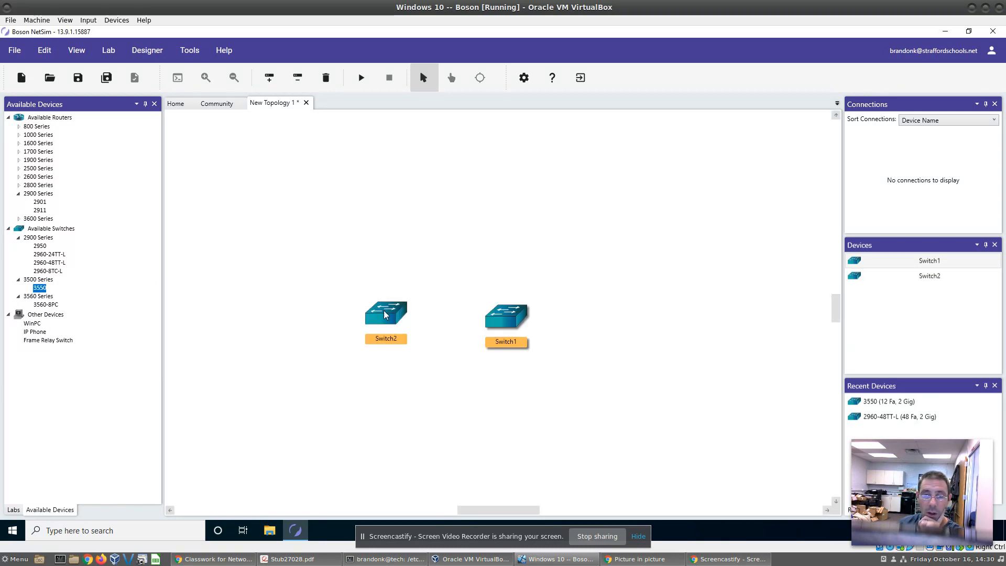
pyautogui.moveTo(381, 324); pyautogui.dragTo(356, 318)
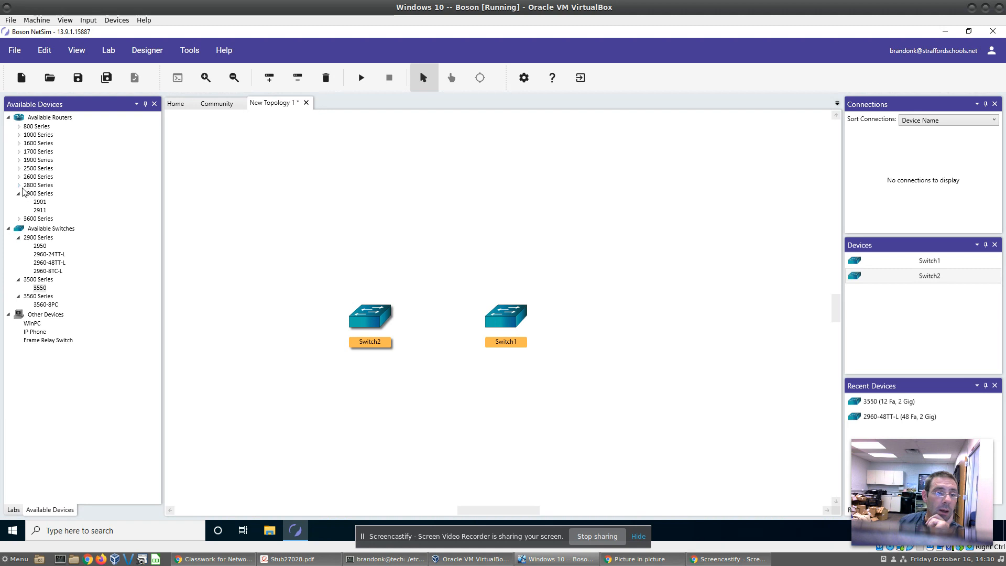
pyautogui.click(18, 186)
pyautogui.moveTo(42, 198); pyautogui.dragTo(433, 213)
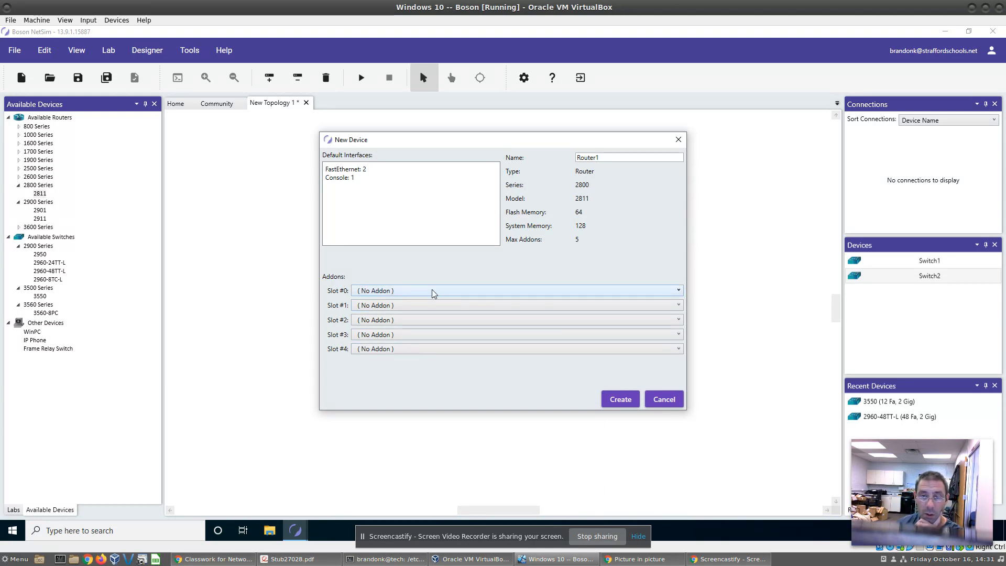
pyautogui.click(403, 294)
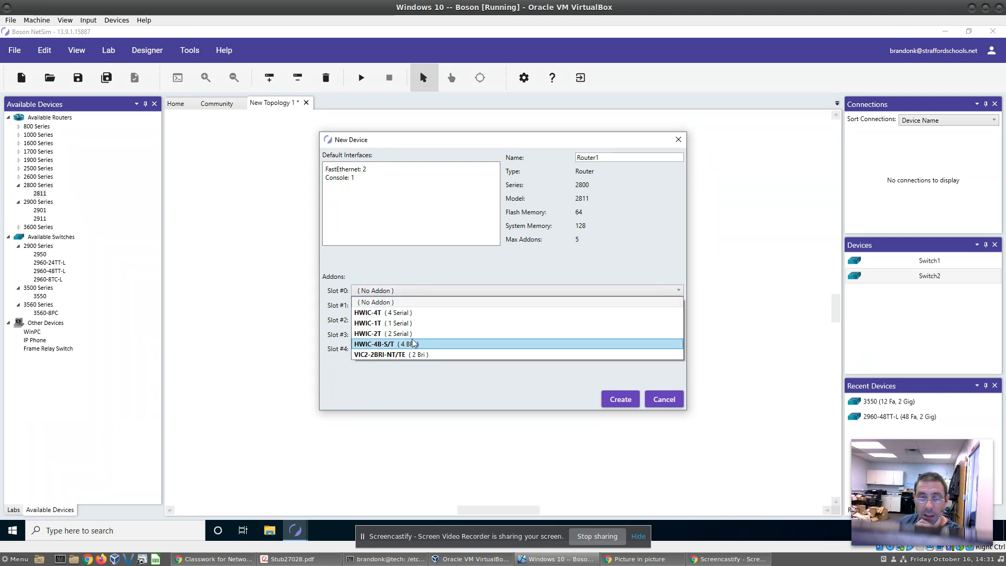
pyautogui.click(417, 325)
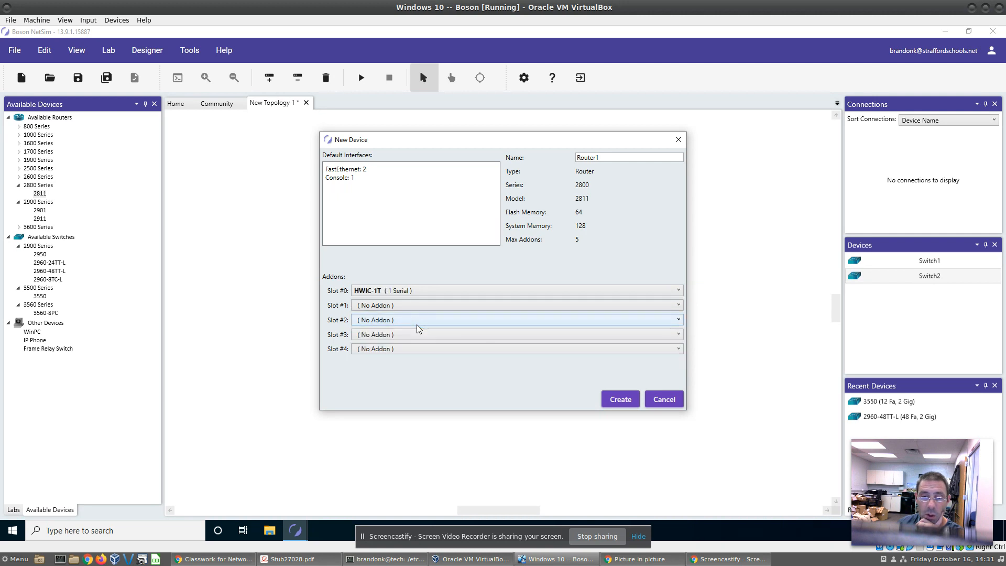
pyautogui.click(369, 307)
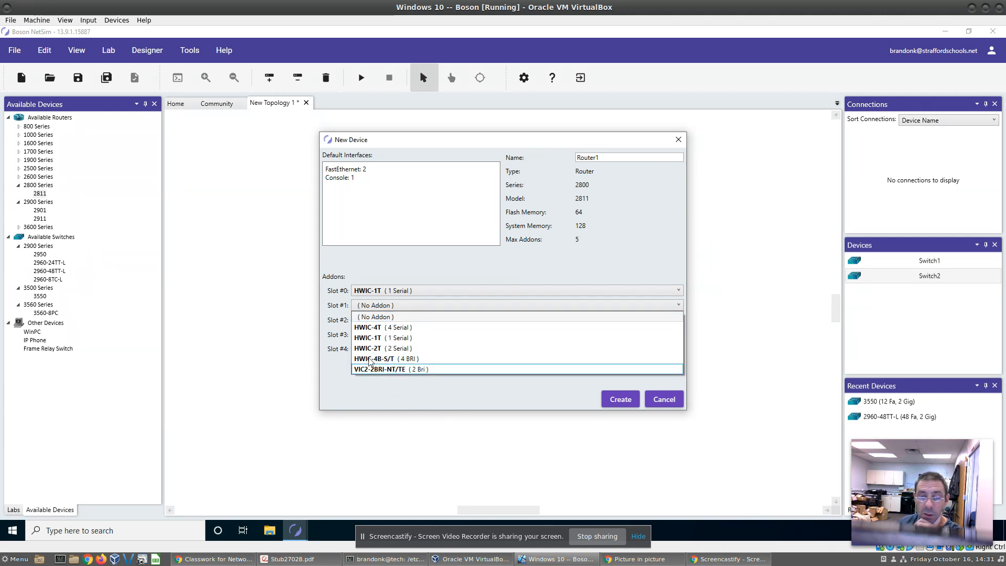
pyautogui.click(421, 340)
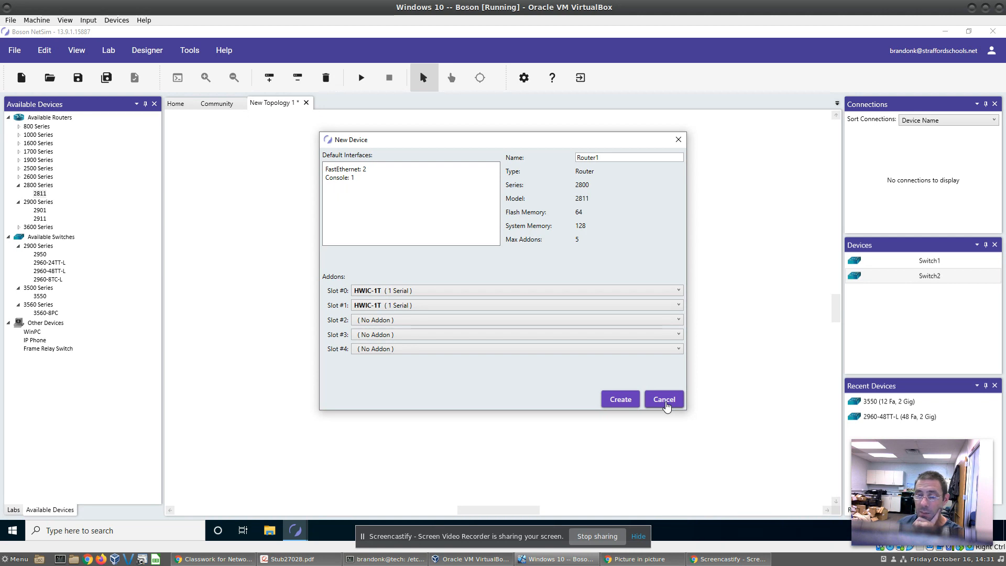
pyautogui.click(650, 396)
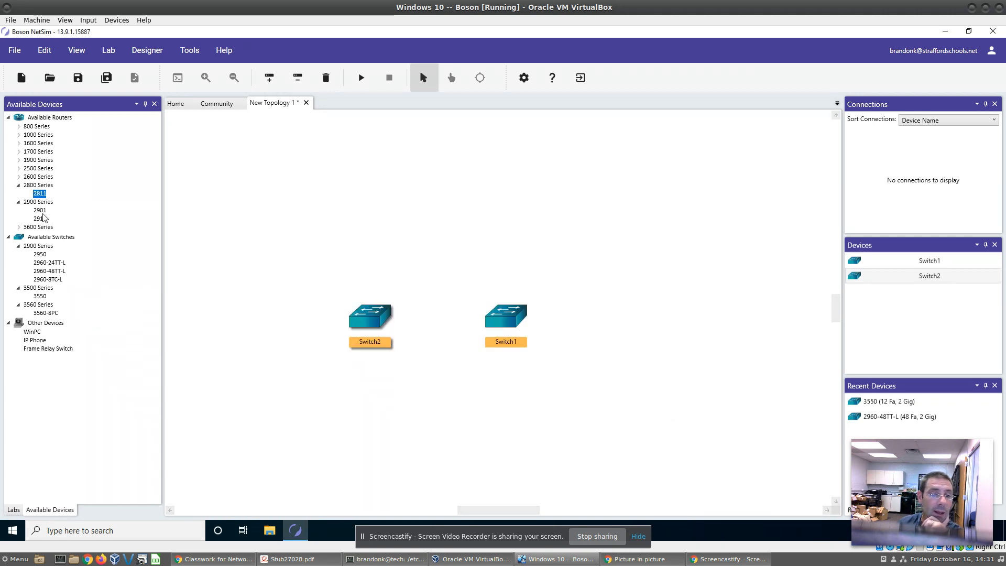
# Step: Add a 2901 router with an HWIC-2FE (2 Fast Ethernet) addon in slot 0 and place it above and between the two switches
pyautogui.moveTo(40, 210); pyautogui.dragTo(437, 211)
pyautogui.click(383, 293)
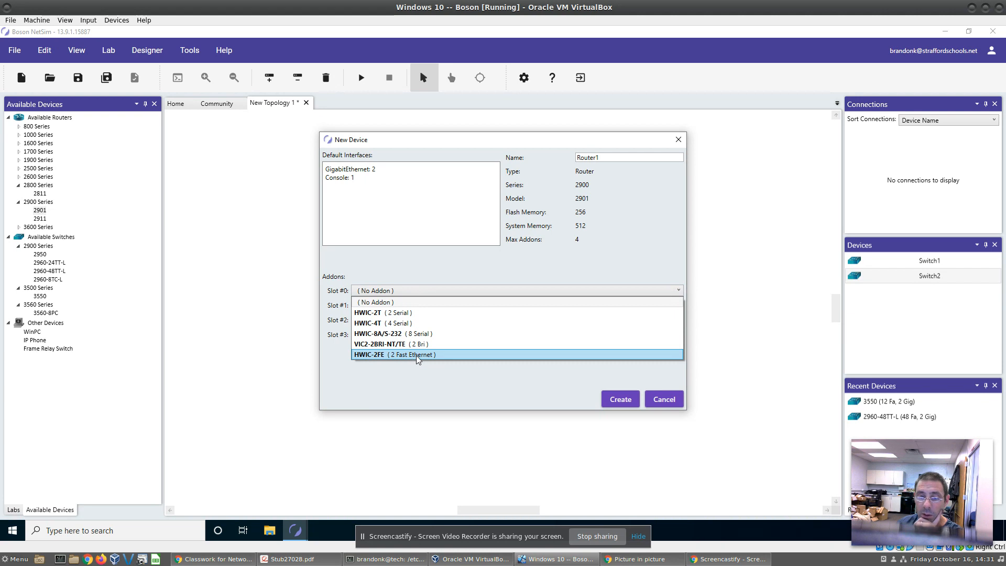
pyautogui.click(418, 355)
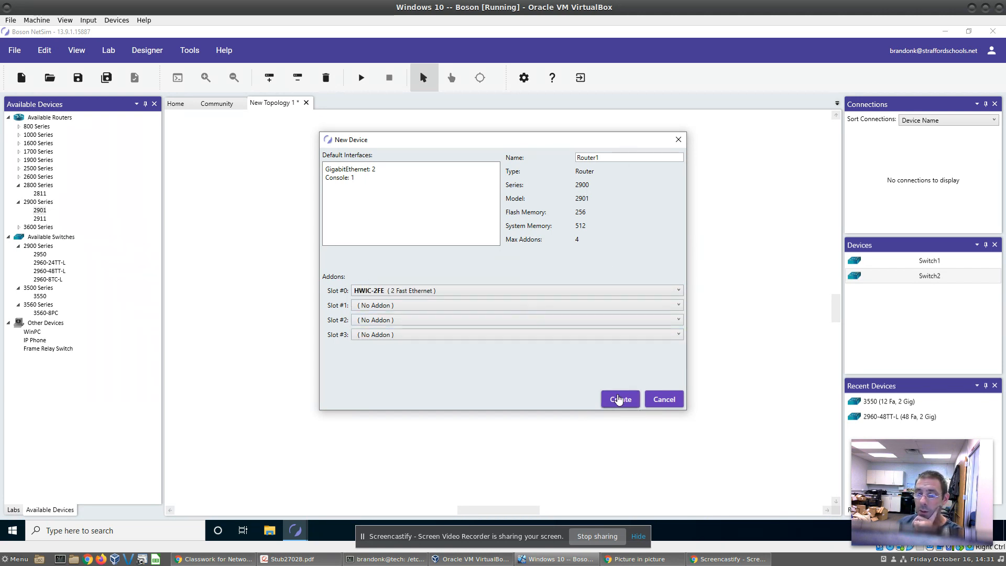
pyautogui.click(623, 400)
pyautogui.moveTo(443, 214); pyautogui.dragTo(441, 183)
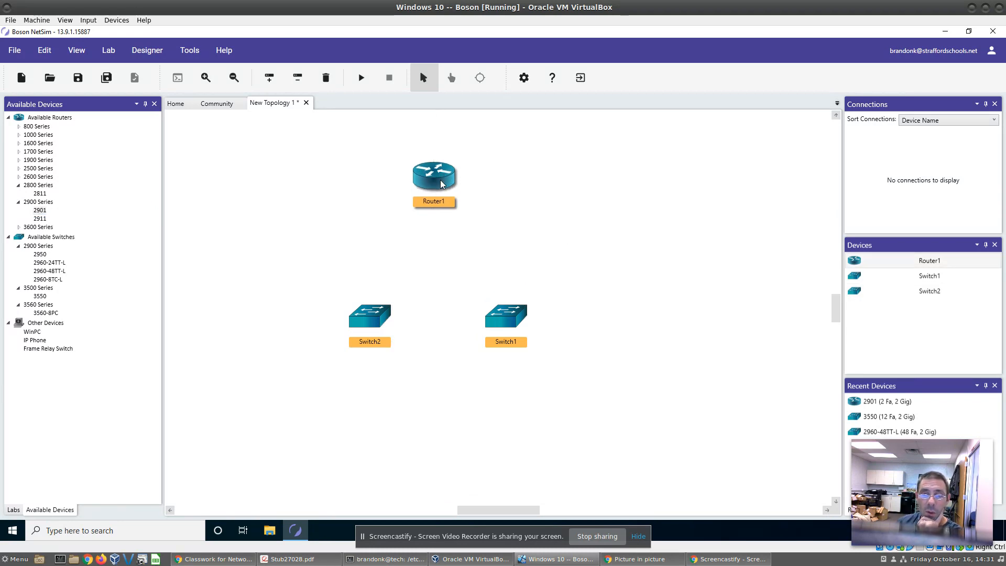
# Step: Spread the two switches further apart, moving Switch1 to the right and Switch2 to the left below the router
pyautogui.click(19, 178)
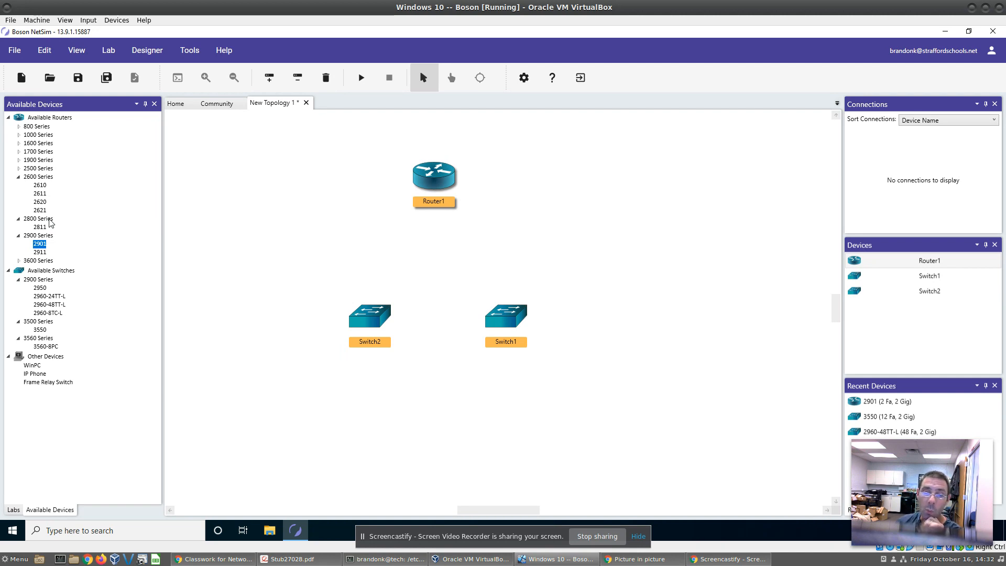
pyautogui.moveTo(510, 322); pyautogui.dragTo(588, 323)
pyautogui.moveTo(369, 331); pyautogui.dragTo(295, 318)
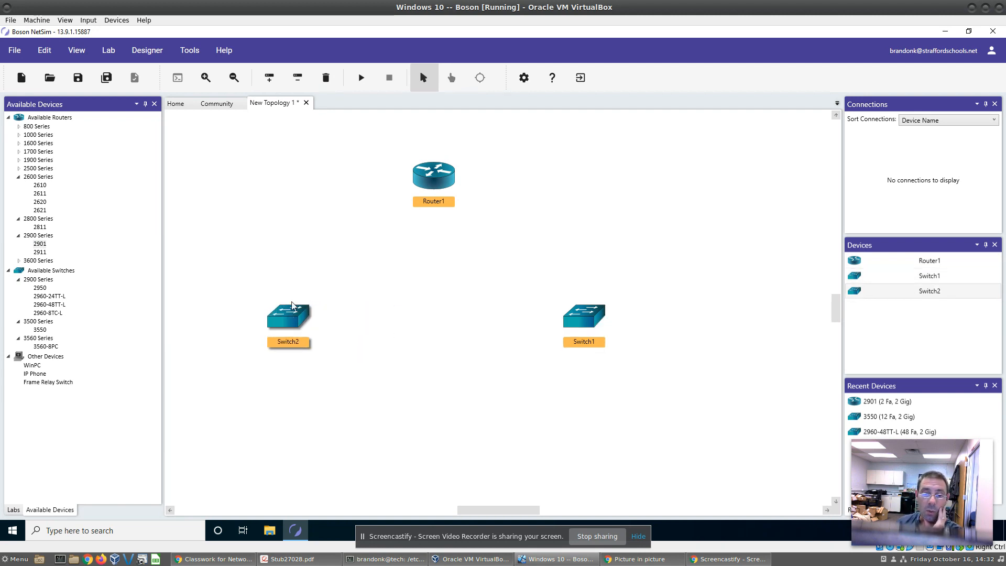
# Step: Connect FastEthernet0/1 on Switch2 to FastEthernet0/0 on Router1
pyautogui.rightClick(294, 315)
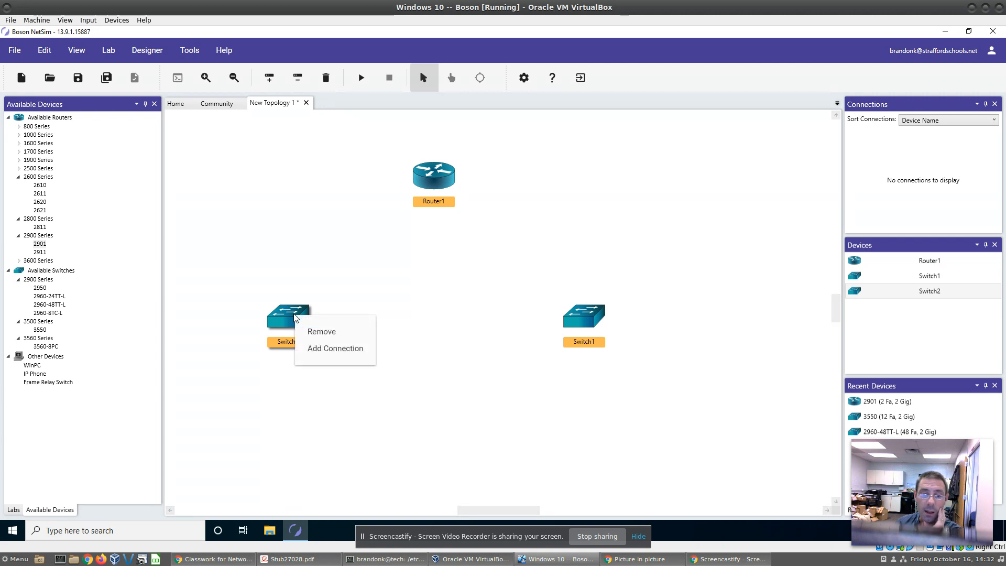
pyautogui.click(328, 350)
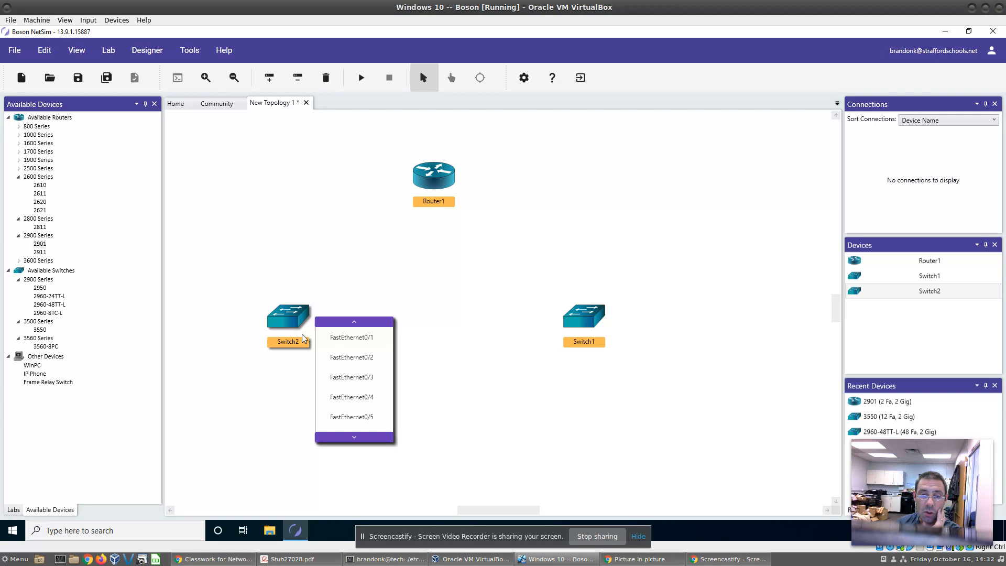
pyautogui.click(374, 340)
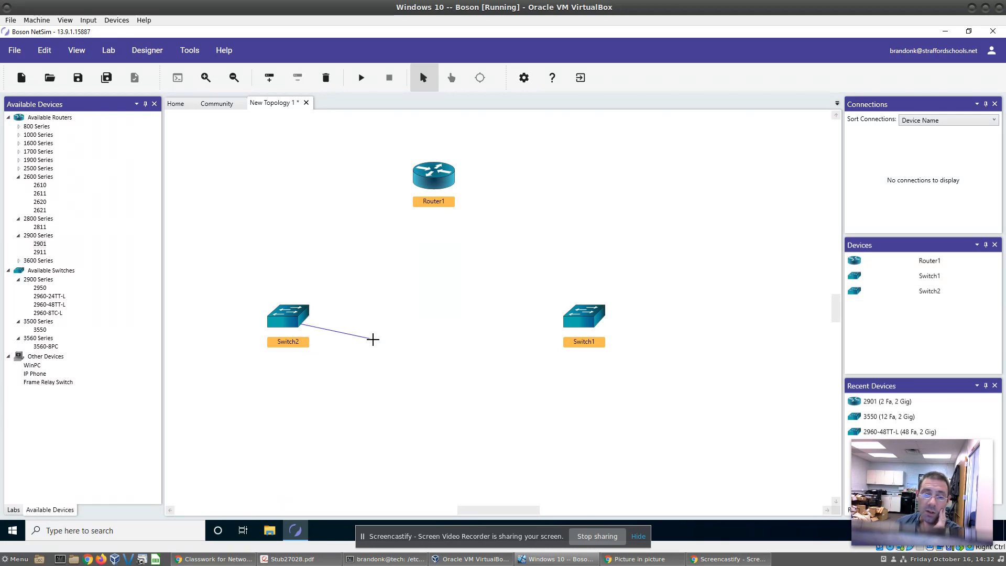
pyautogui.click(434, 181)
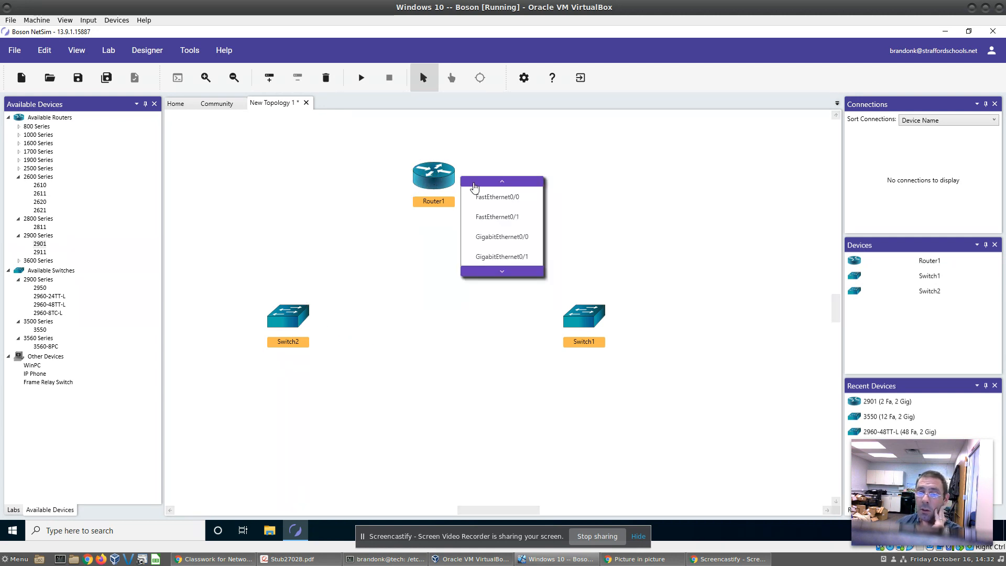
pyautogui.click(492, 197)
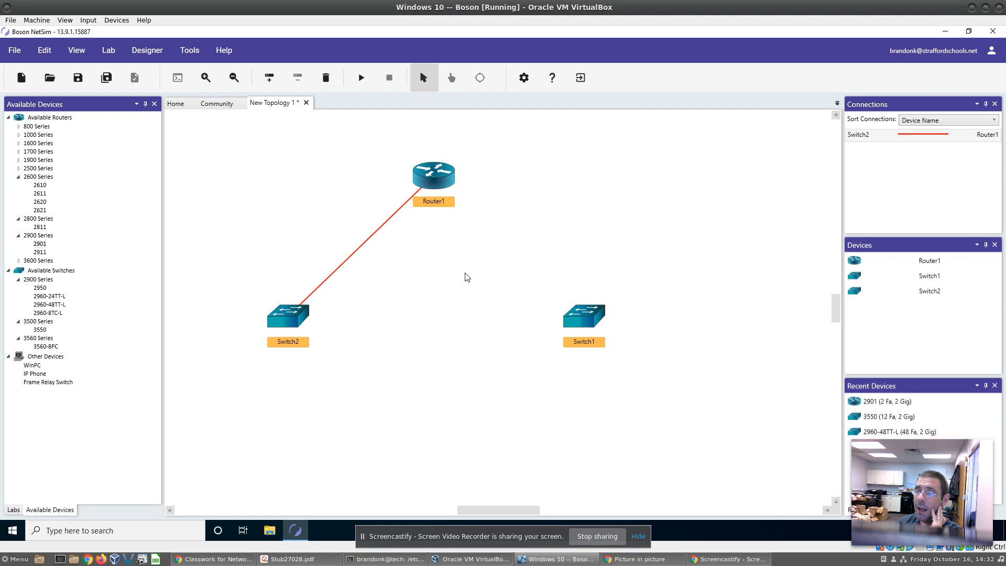
# Step: Connect FastEthernet0/1 on Switch1 to FastEthernet0/1 on Router1
pyautogui.rightClick(585, 323)
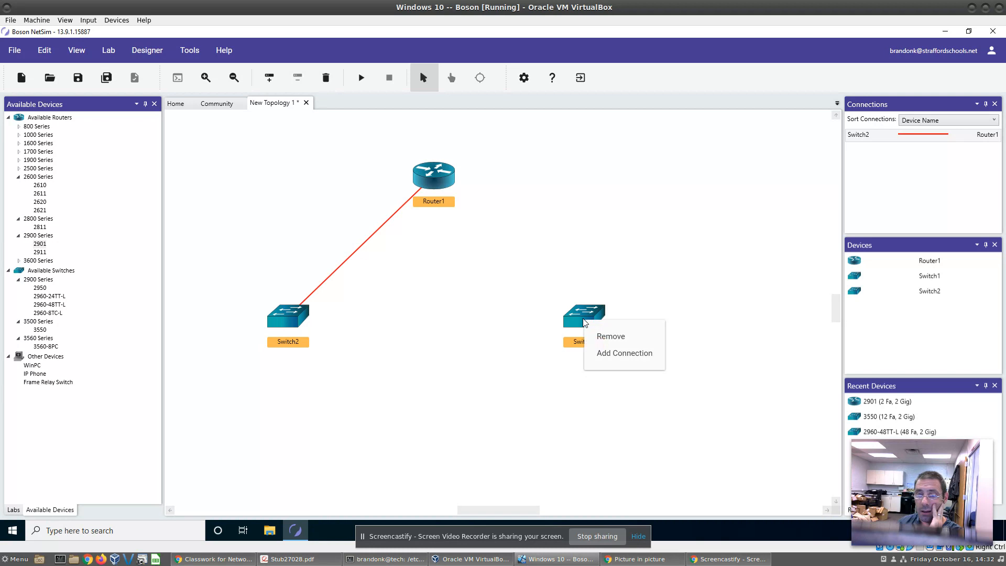
pyautogui.click(601, 353)
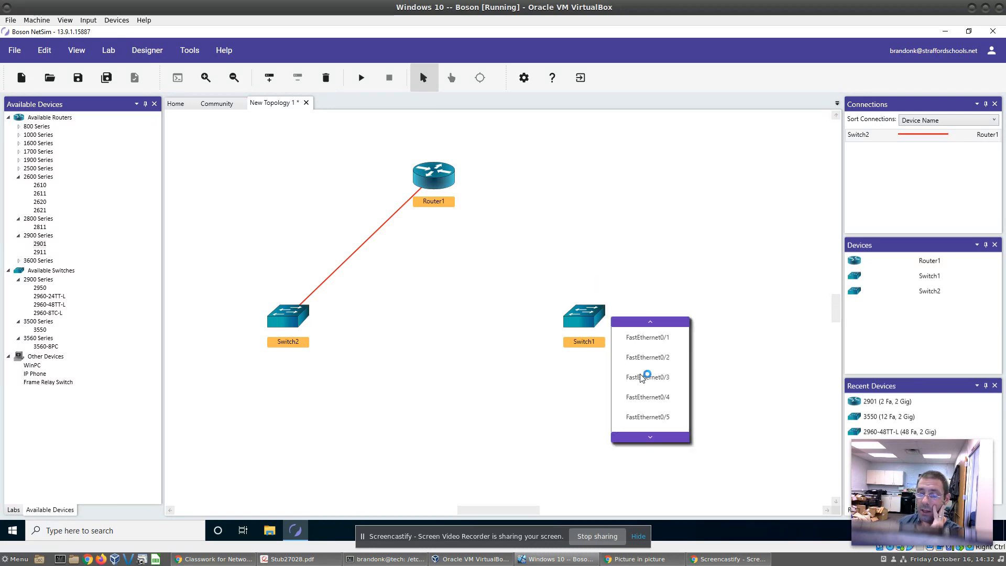
pyautogui.click(650, 338)
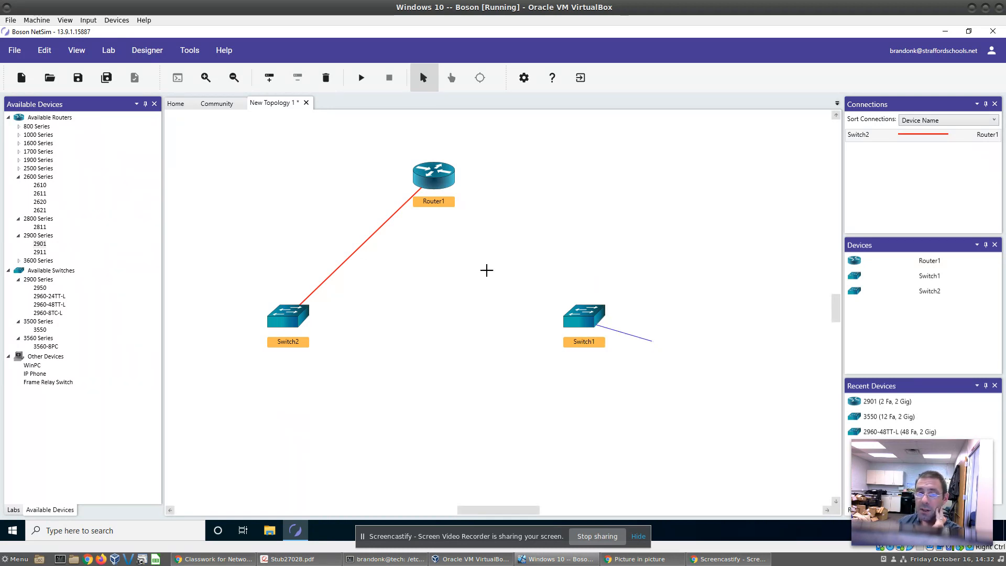
pyautogui.click(440, 181)
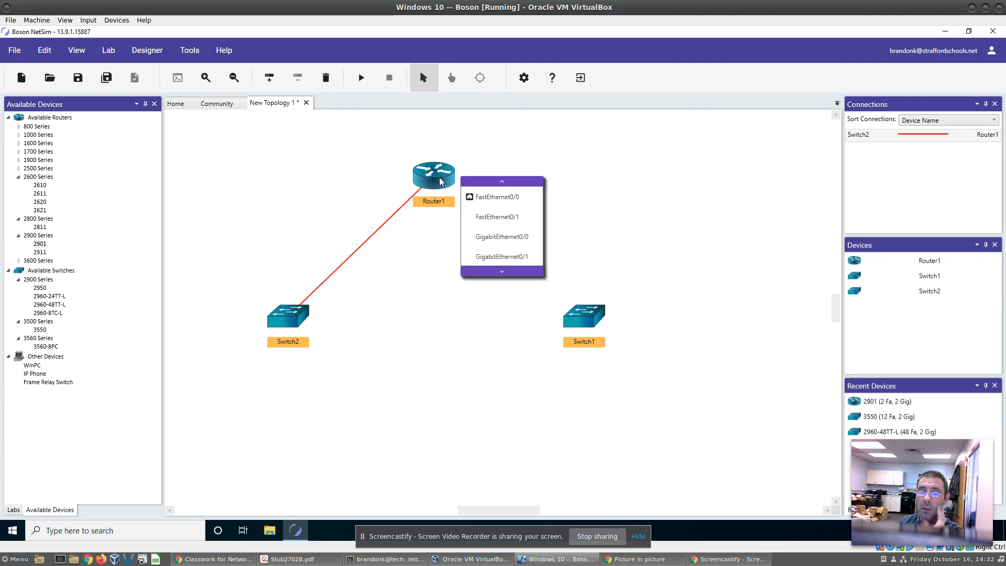
pyautogui.click(486, 218)
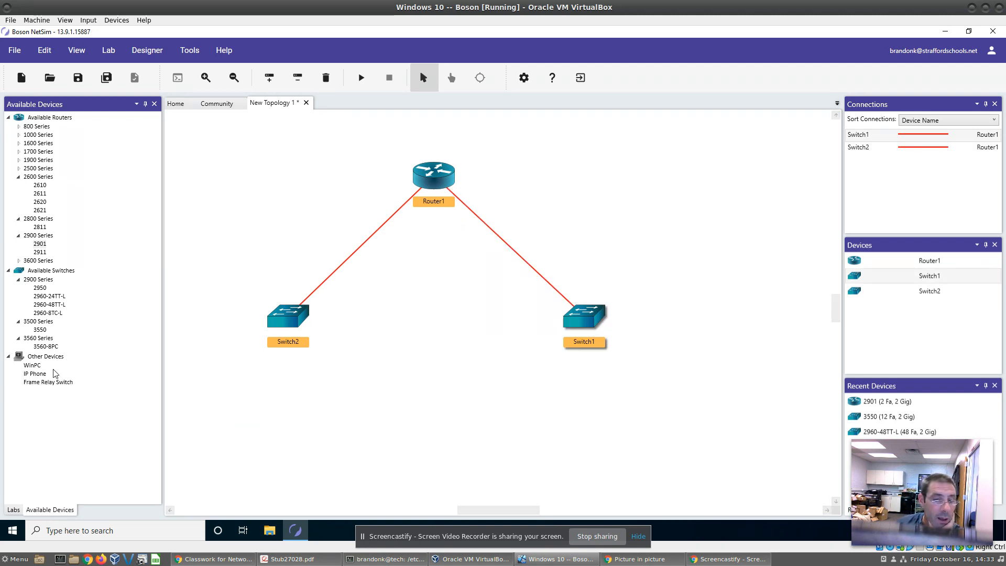
# Step: Add two WinPC devices without addons, placing PC1 below Switch2 and PC2 below Switch1
pyautogui.moveTo(32, 369); pyautogui.dragTo(245, 393)
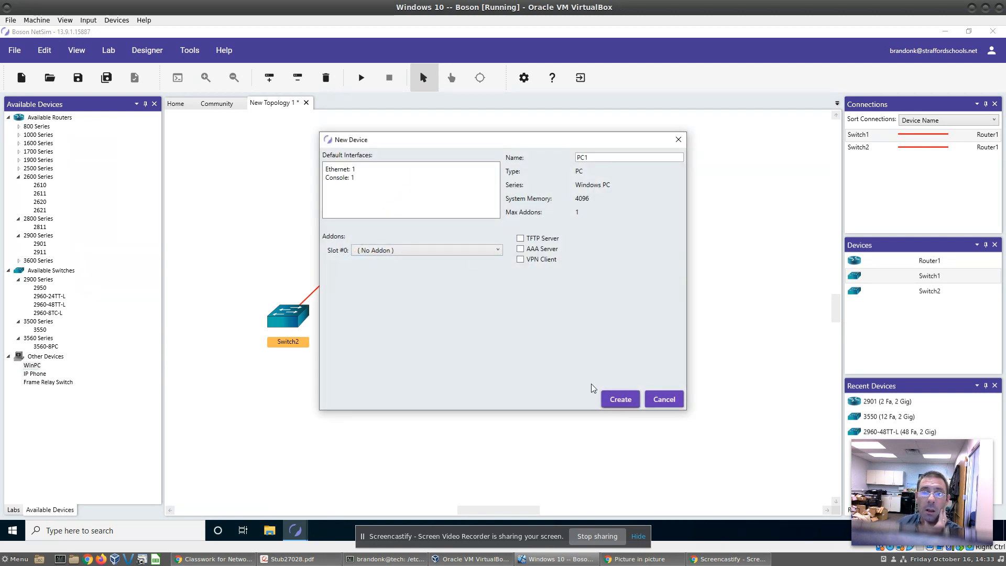
pyautogui.click(620, 399)
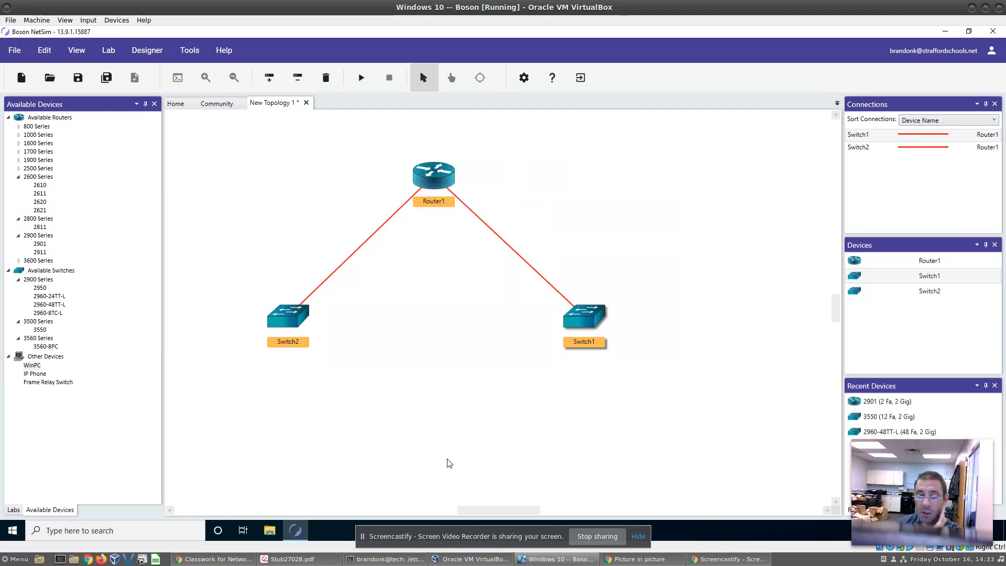
pyautogui.moveTo(263, 390); pyautogui.dragTo(272, 424)
pyautogui.moveTo(32, 365); pyautogui.dragTo(598, 433)
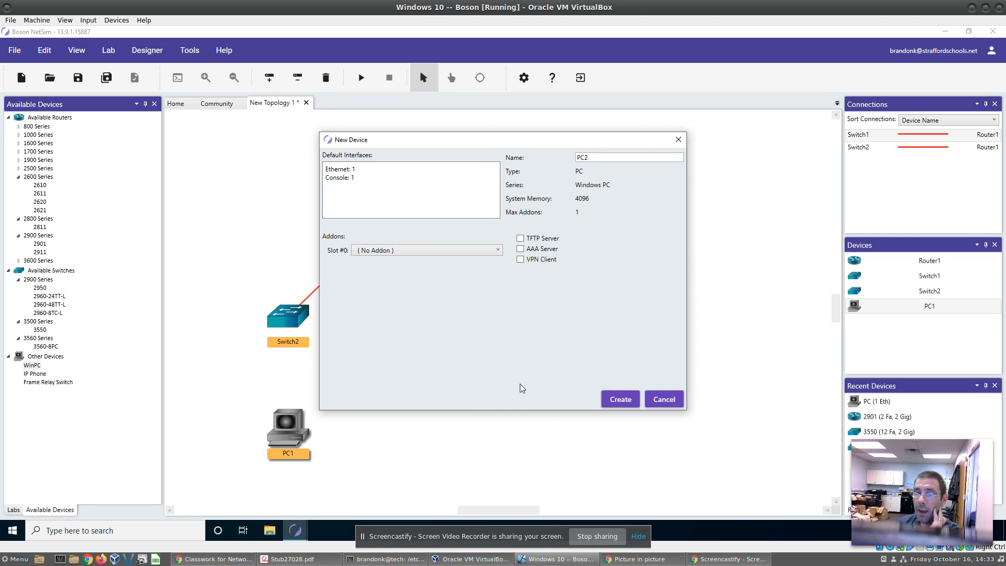
pyautogui.click(620, 403)
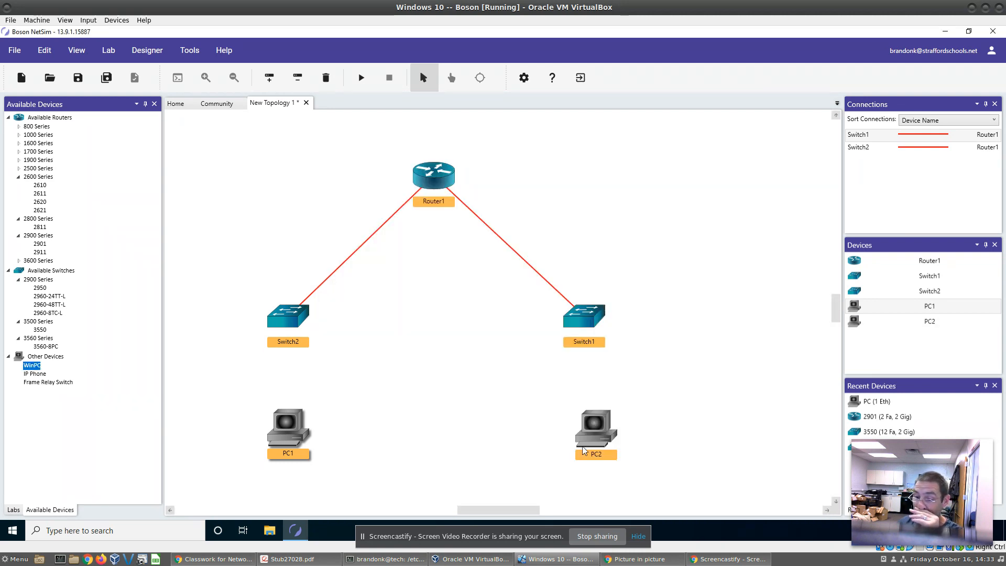
pyautogui.moveTo(587, 434); pyautogui.dragTo(575, 433)
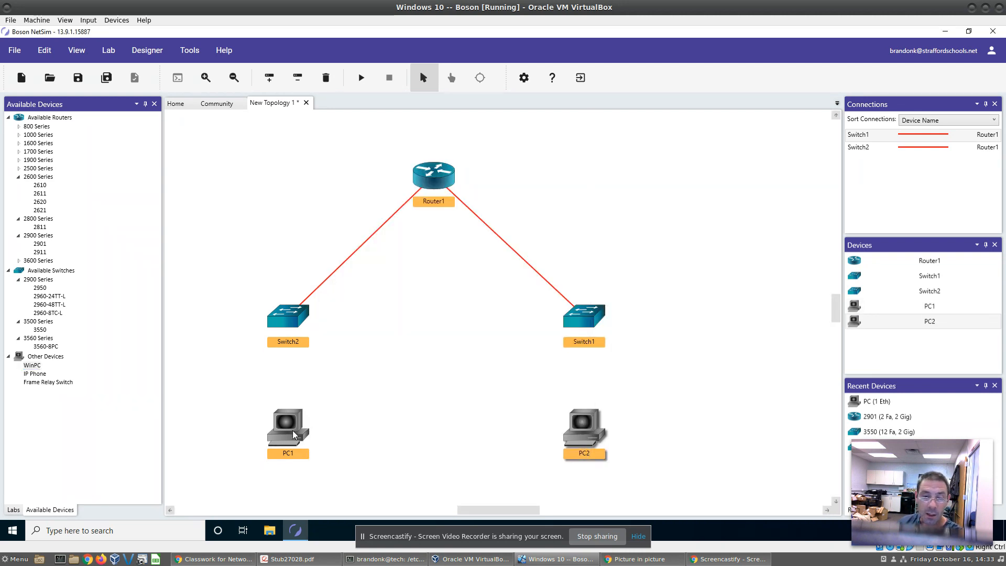
# Step: Connect the Ethernet port on PC1 to FastEthernet0/2 on Switch2
pyautogui.rightClick(292, 429)
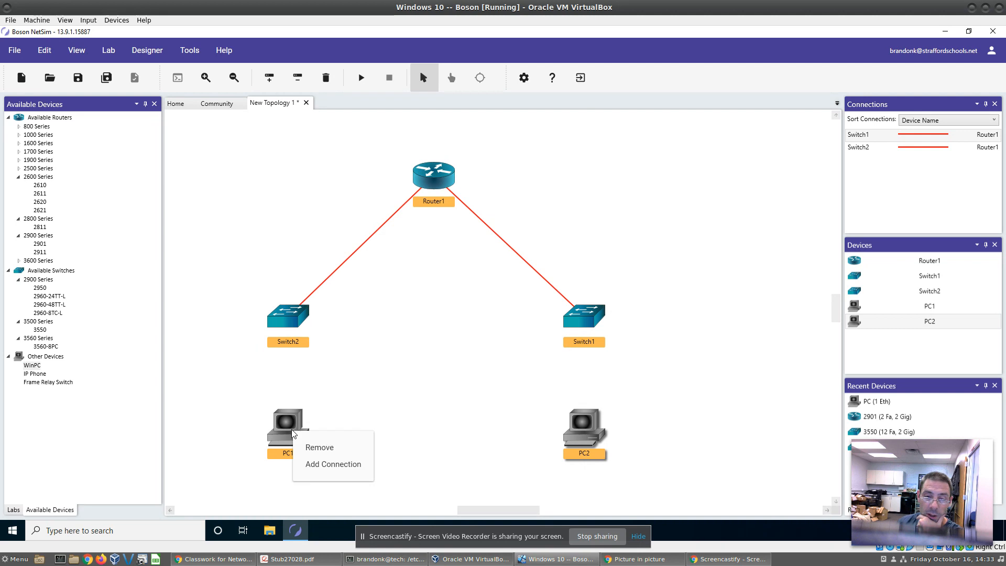
pyautogui.click(327, 463)
pyautogui.click(344, 450)
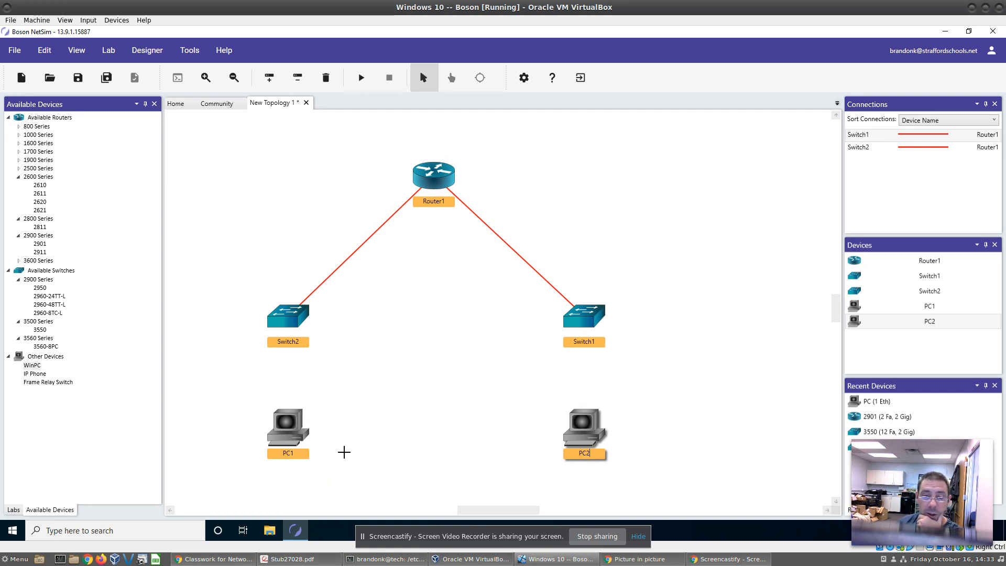
pyautogui.click(284, 316)
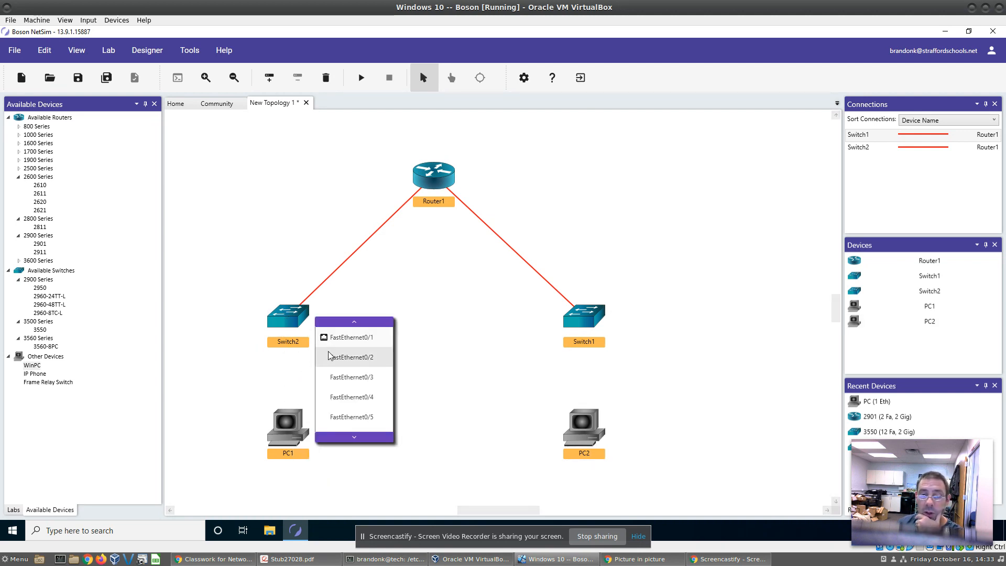
pyautogui.click(330, 355)
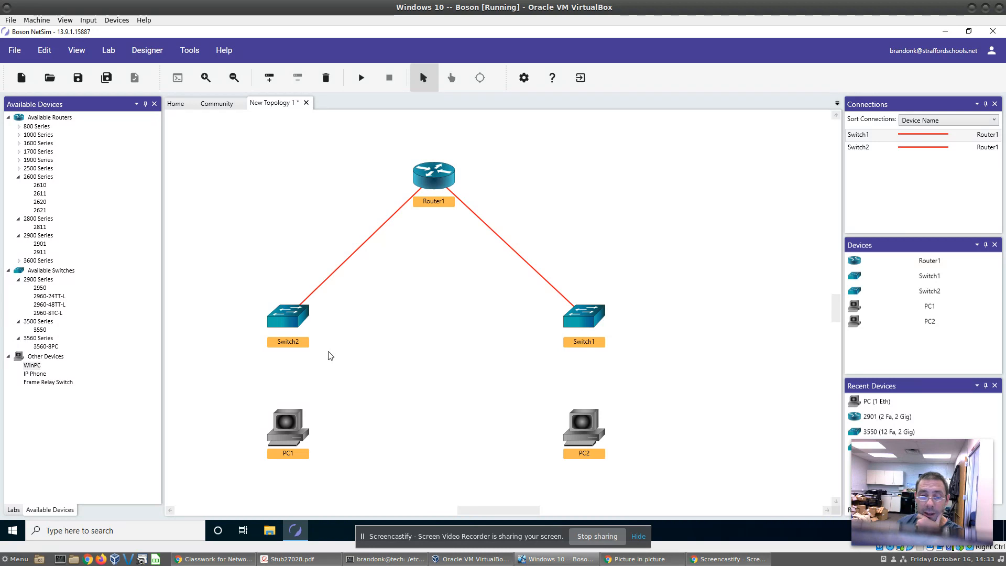
# Step: Connect Ethernet0 on PC2 to FastEthernet0/2 on Switch1
pyautogui.rightClick(586, 422)
pyautogui.click(636, 457)
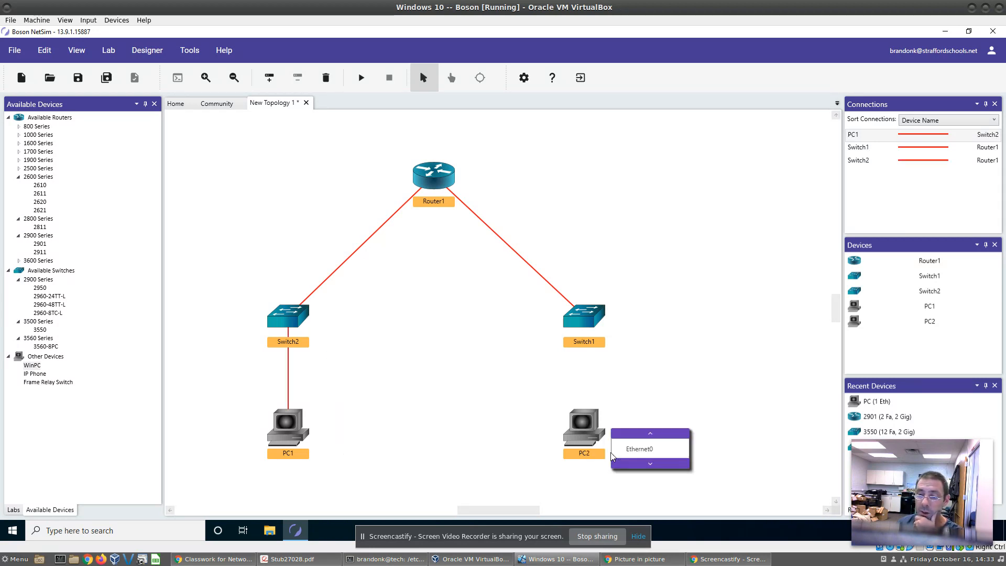
pyautogui.click(643, 449)
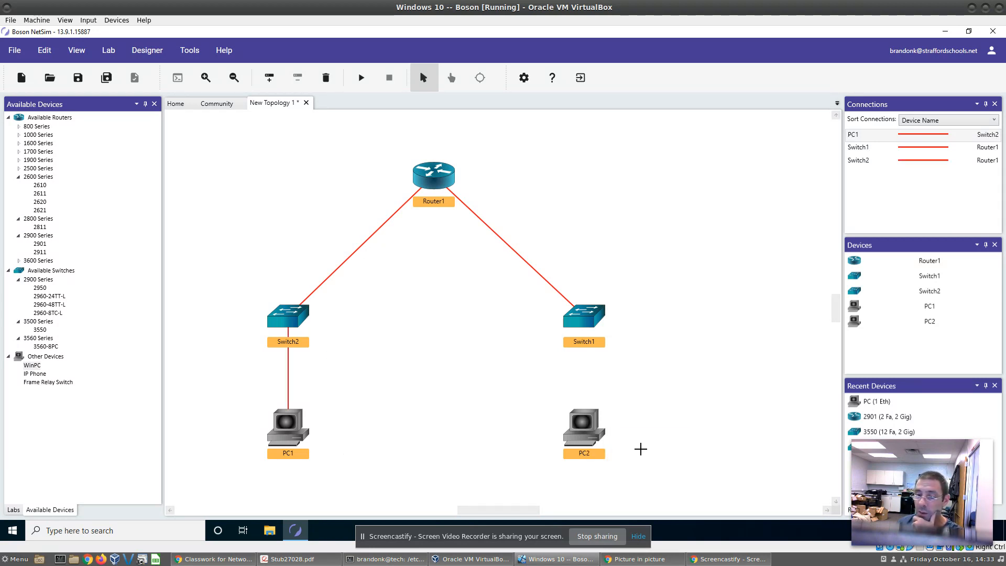
pyautogui.click(580, 312)
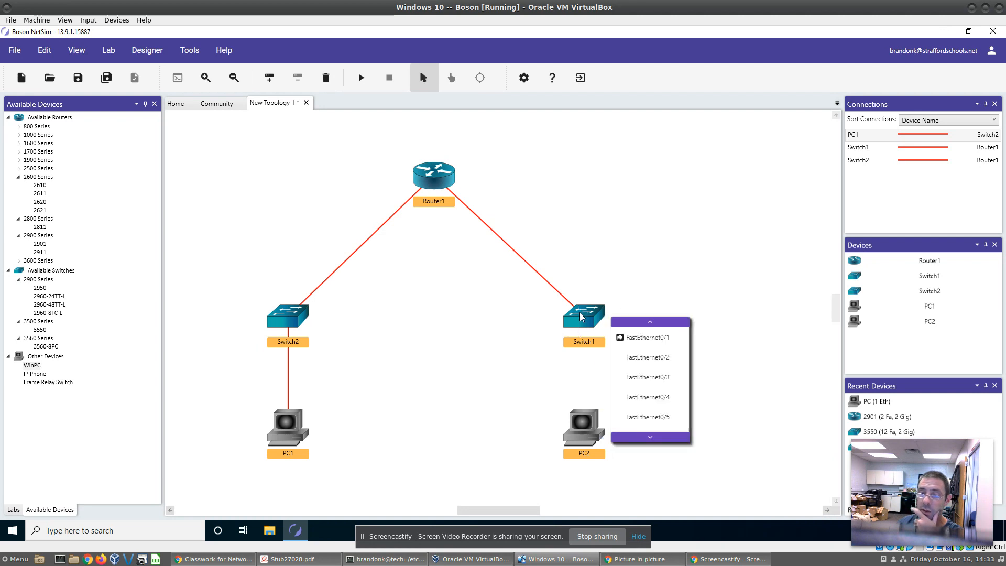
pyautogui.click(634, 361)
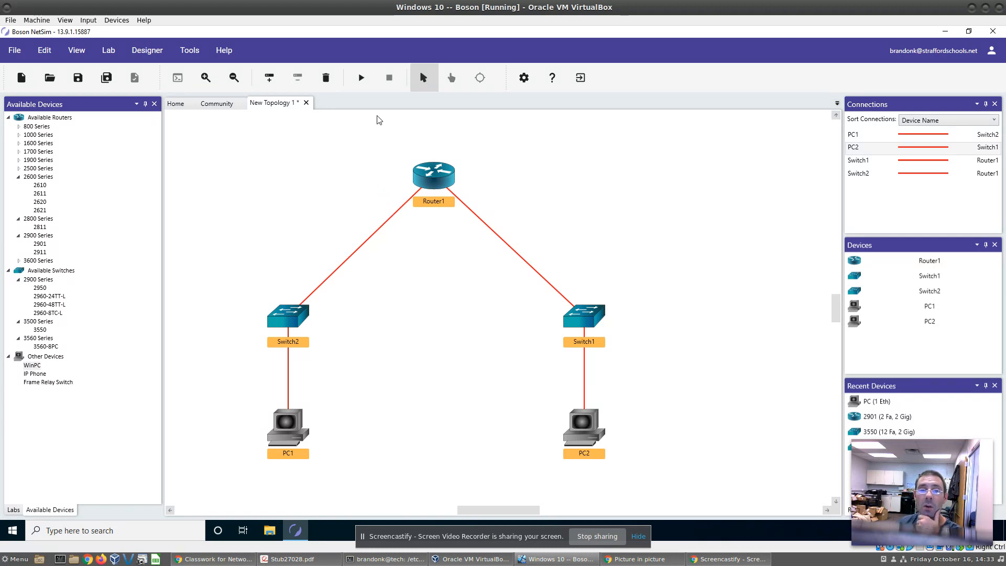
# Step: Start the topology simulation and enter privileged mode in the Router1 console with the en command
pyautogui.click(362, 80)
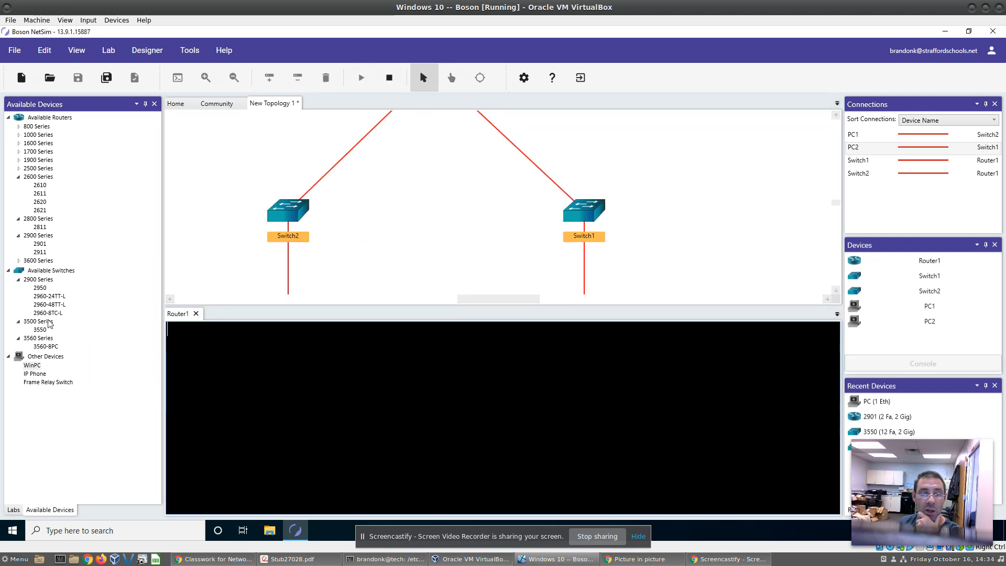
pyautogui.click(359, 446)
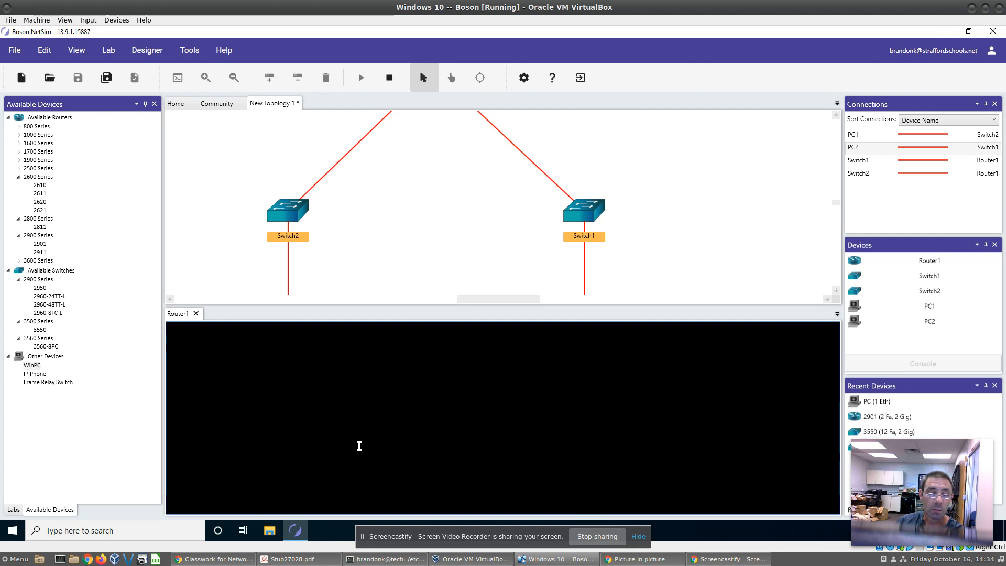
pyautogui.press('Return')
pyautogui.press('Return')
pyautogui.press('Return')
pyautogui.write('en')
pyautogui.press('Return')
# Step: List Router1's CDP neighbors with show cdp neighbors
pyautogui.write('show cpd ne')
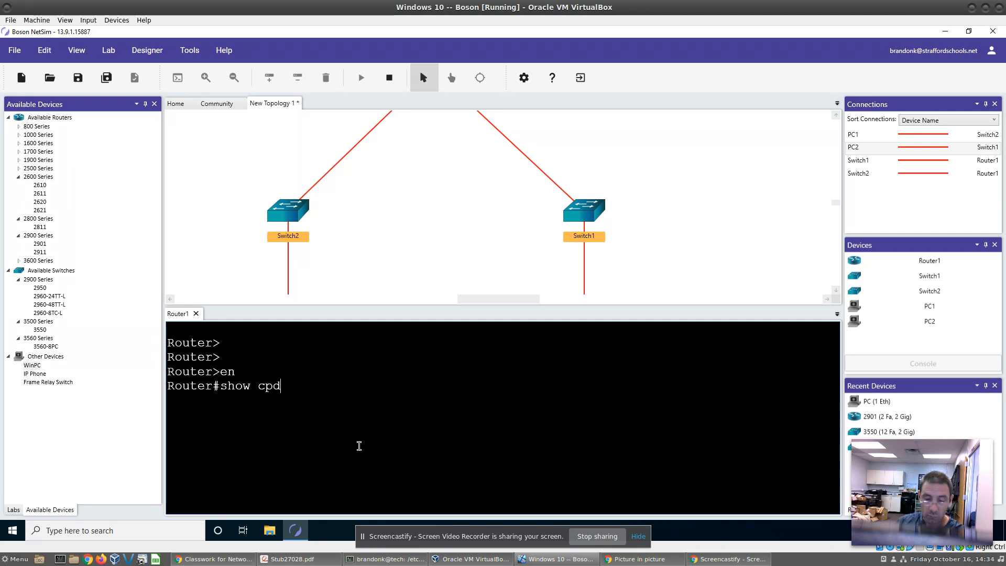
pyautogui.press('Tab')
pyautogui.press('BackSpace')
pyautogui.press('BackSpace')
pyautogui.press('BackSpace')
pyautogui.press('BackSpace')
pyautogui.press('BackSpace')
pyautogui.press('BackSpace')
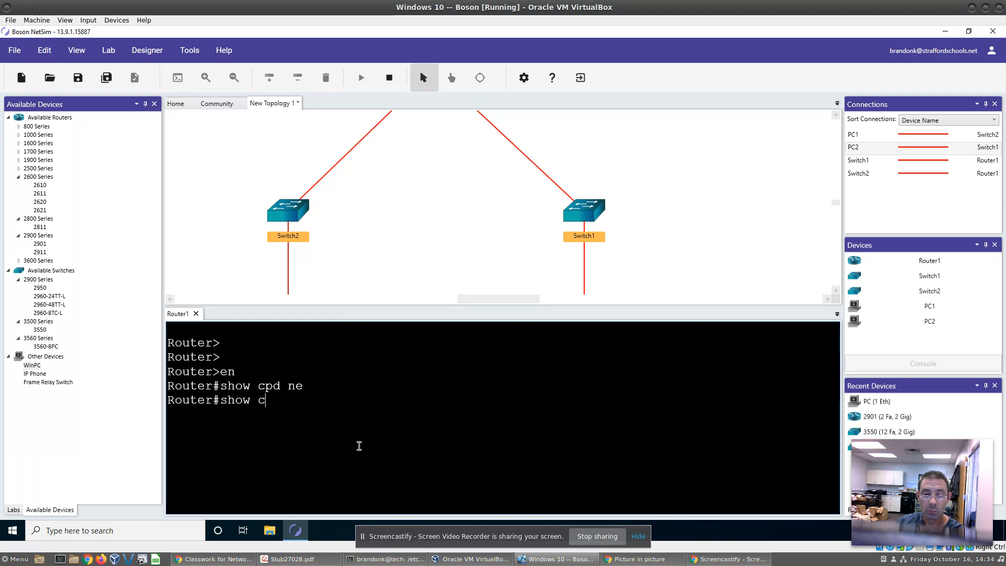
pyautogui.write('cdp n')
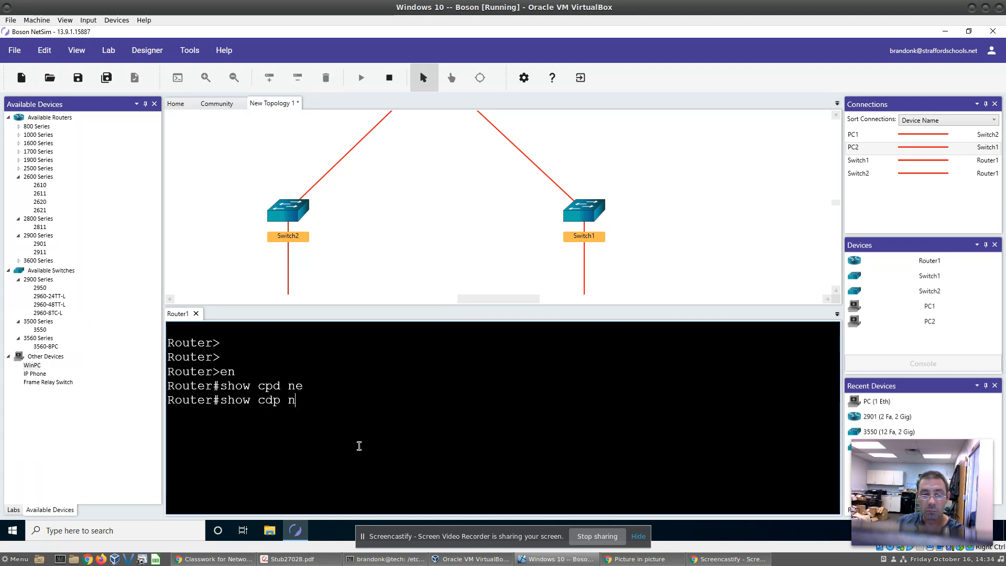
pyautogui.write('e')
pyautogui.press('Tab')
pyautogui.press('Return')
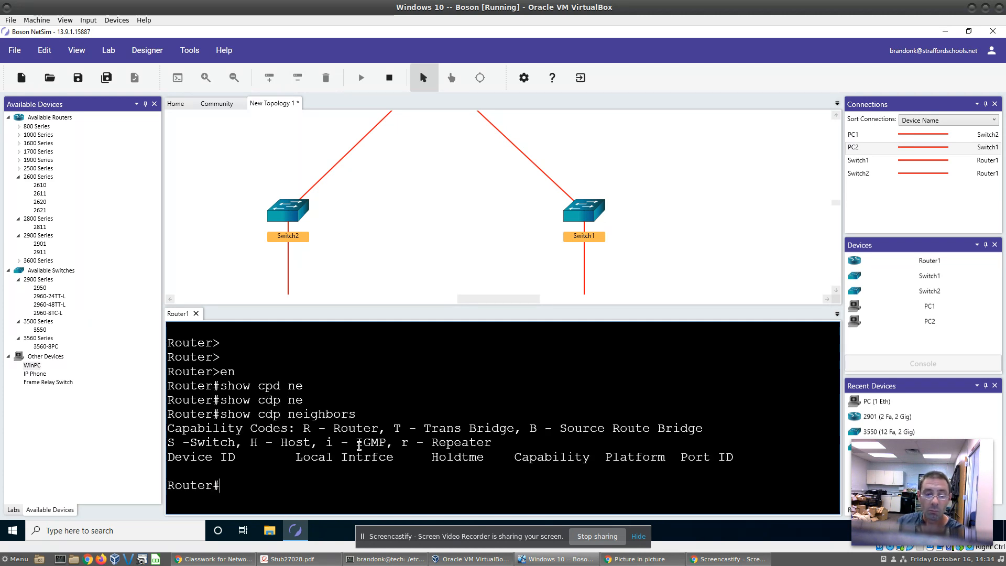
# Step: Display Router1's interface summary with show ip int br
pyautogui.write('show ip int in')
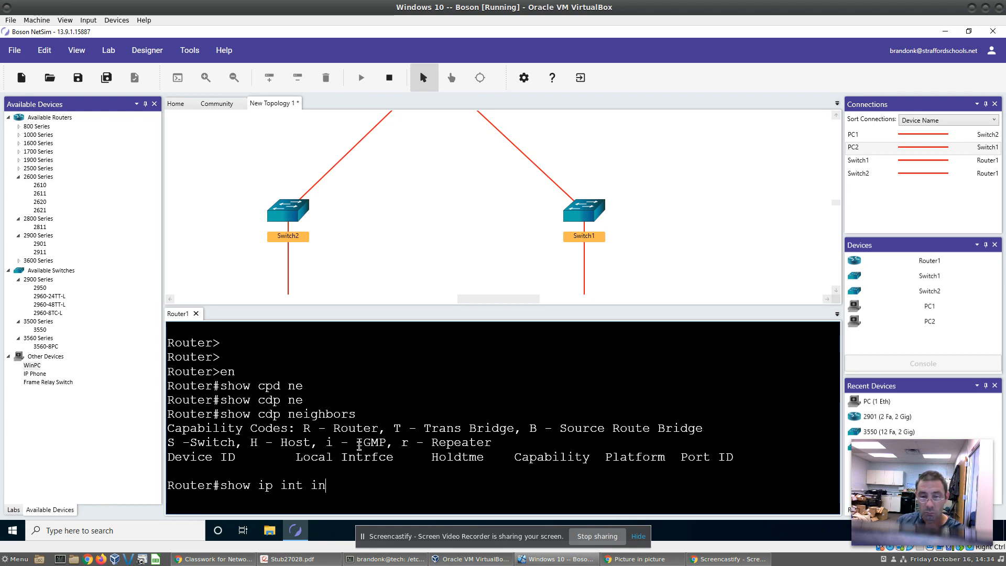
pyautogui.press('BackSpace')
pyautogui.press('BackSpace')
pyautogui.write('br')
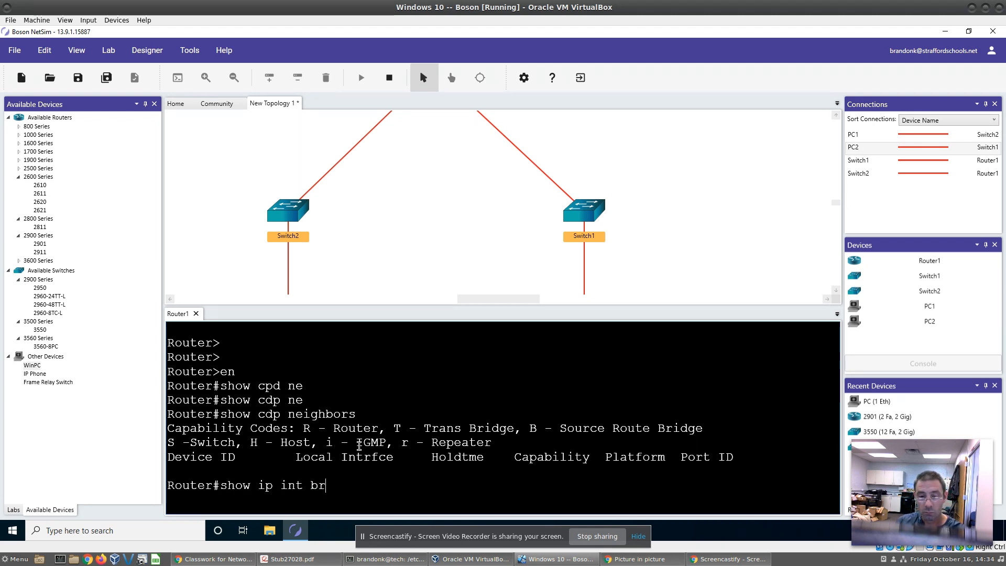
pyautogui.press('Return')
pyautogui.write('int fa')
pyautogui.press('Tab')
pyautogui.write('in')
pyautogui.press('BackSpace')
pyautogui.press('BackSpace')
# Step: Enter global configuration mode on Router1 and select interface fa 0/0 for configuration
pyautogui.write('conf t')
pyautogui.press('Return')
pyautogui.write('int fa 0')
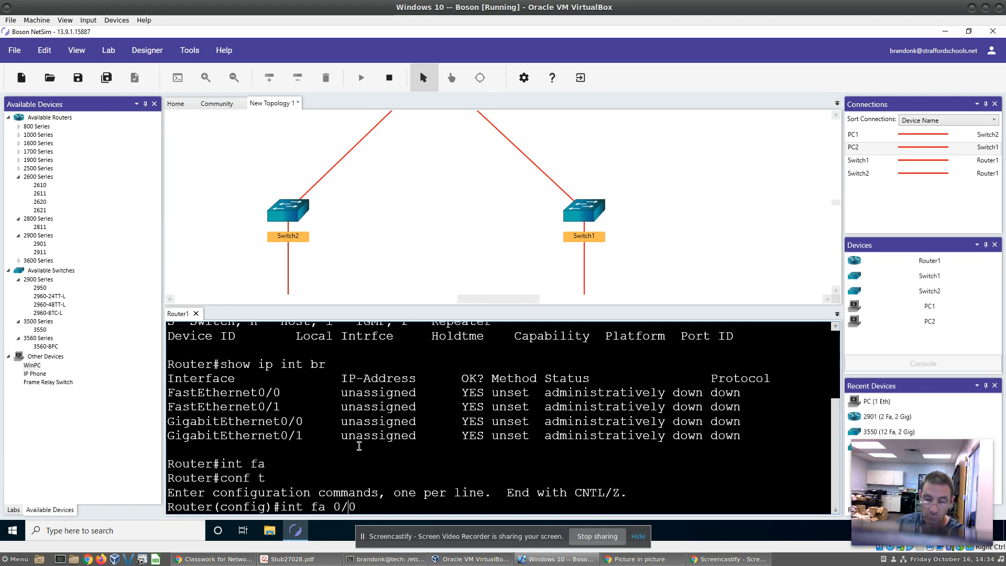
pyautogui.write('.00')
pyautogui.press('Return')
# Step: Assign IP address 10.0.0.1 with subnet mask 255.255.255.0 to Router1's FastEthernet0/0 interface
pyautogui.write('ip ad 10.0.0.0')
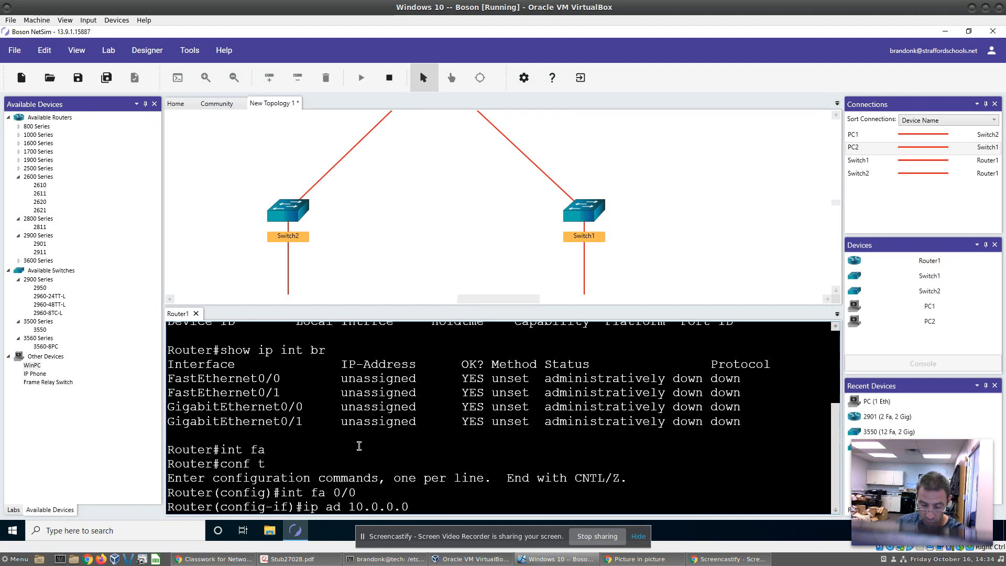
pyautogui.press('BackSpace')
pyautogui.write('1 255')
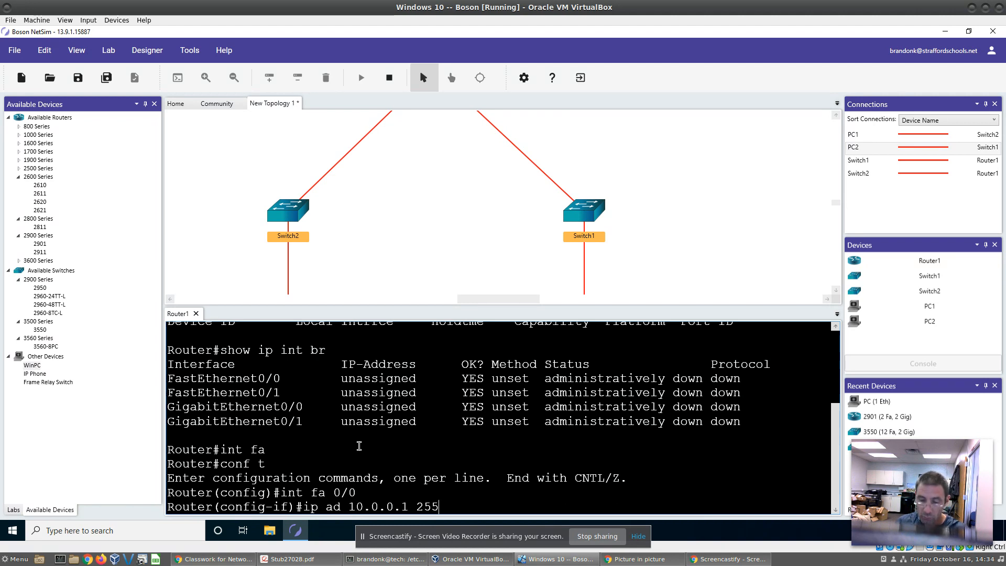
pyautogui.write('.255.25.5')
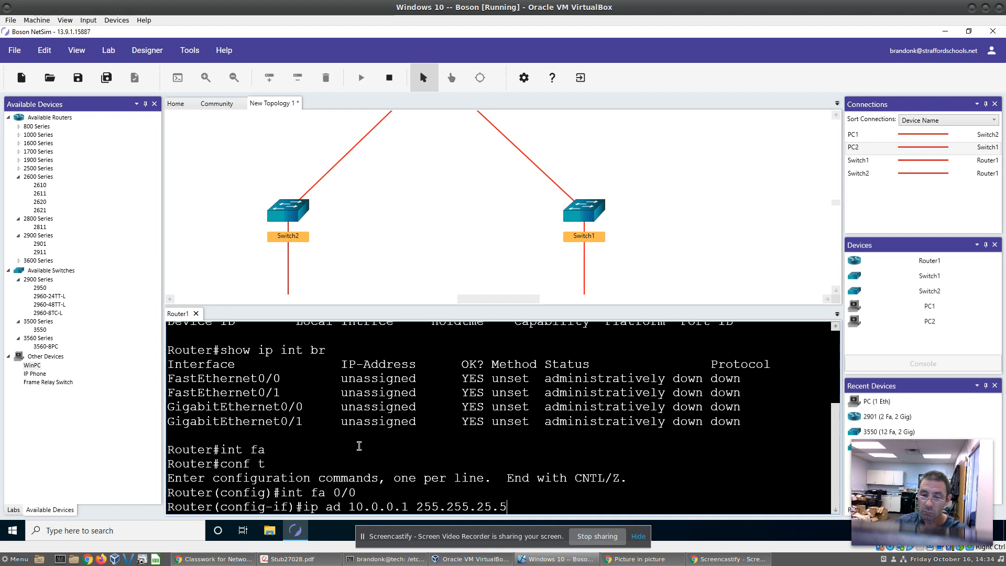
pyautogui.press('BackSpace')
pyautogui.press('BackSpace')
pyautogui.write('5.0')
pyautogui.press('Return')
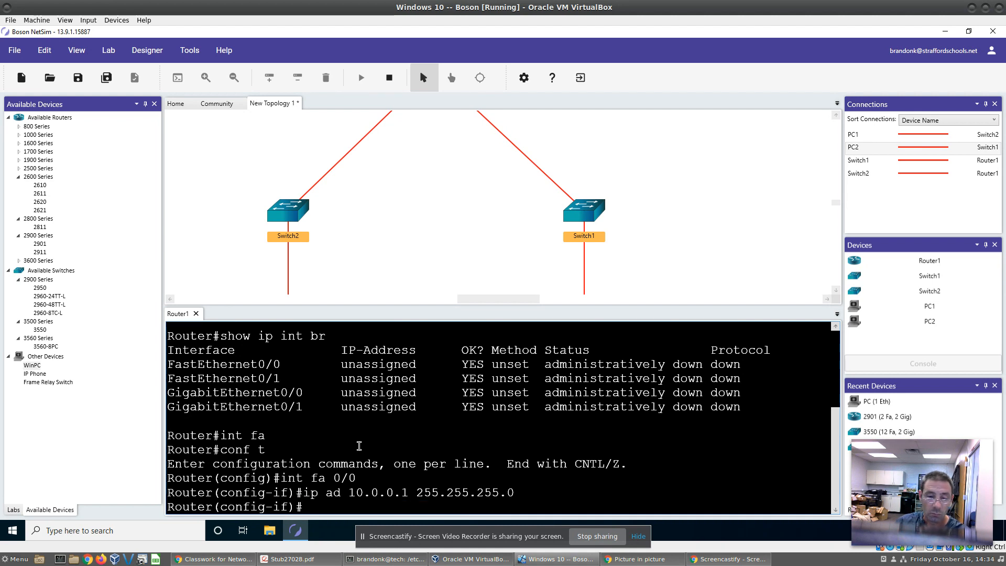
pyautogui.press('BackSpace')
pyautogui.press('BackSpace')
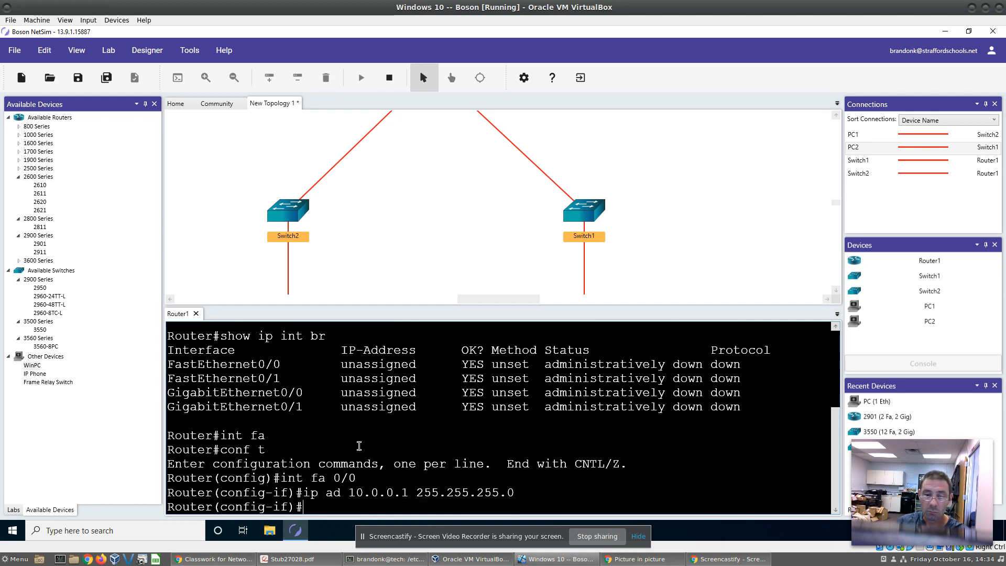
# Step: Enable Router1's FastEthernet0/0 interface with no shut
pyautogui.write('no shgut')
pyautogui.press('Return')
pyautogui.write('shu')
pyautogui.press('BackSpace')
pyautogui.press('BackSpace')
pyautogui.press('BackSpace')
pyautogui.write('n')
pyautogui.press('BackSpace')
pyautogui.write('no shut')
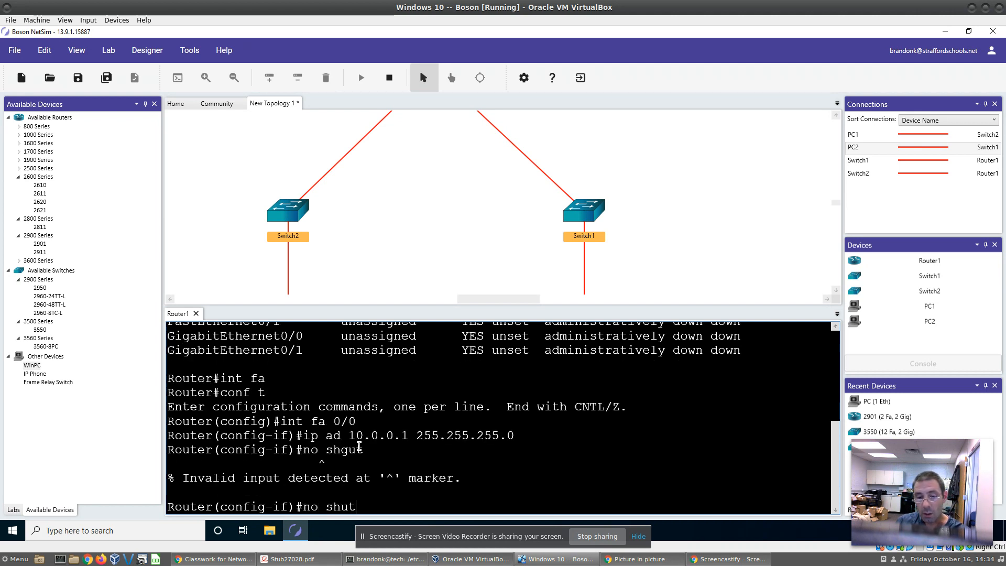
pyautogui.press('Return')
pyautogui.press('Return')
pyautogui.press('Return')
pyautogui.press('Return')
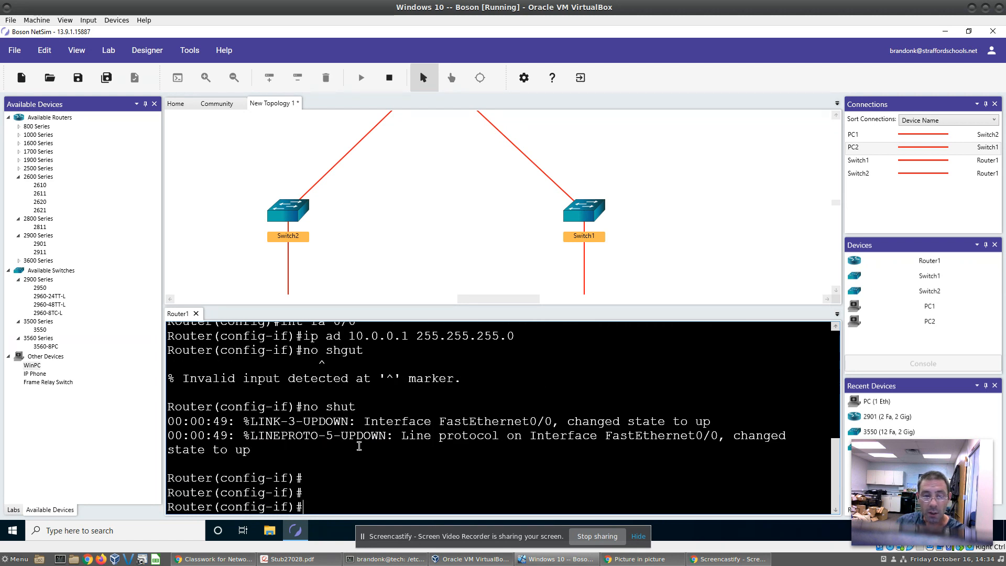
# Step: Select interface fa 0/1 on Router1 and assign it IP address 10.0.1.1 with subnet mask 255.255.255.0
pyautogui.write('int fa 0/1')
pyautogui.press('Return')
pyautogui.write('ip add 10.0.')
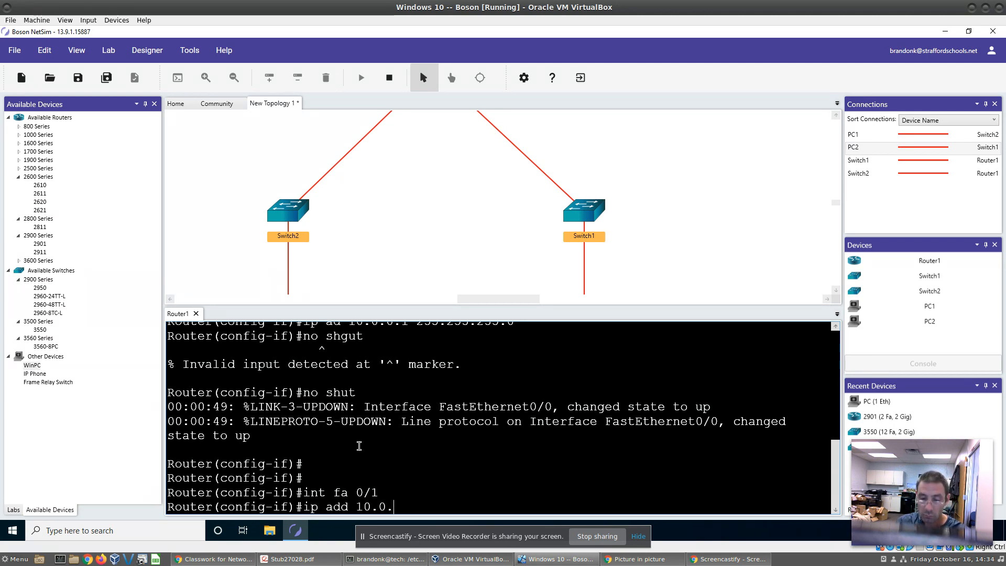
pyautogui.write('0..1')
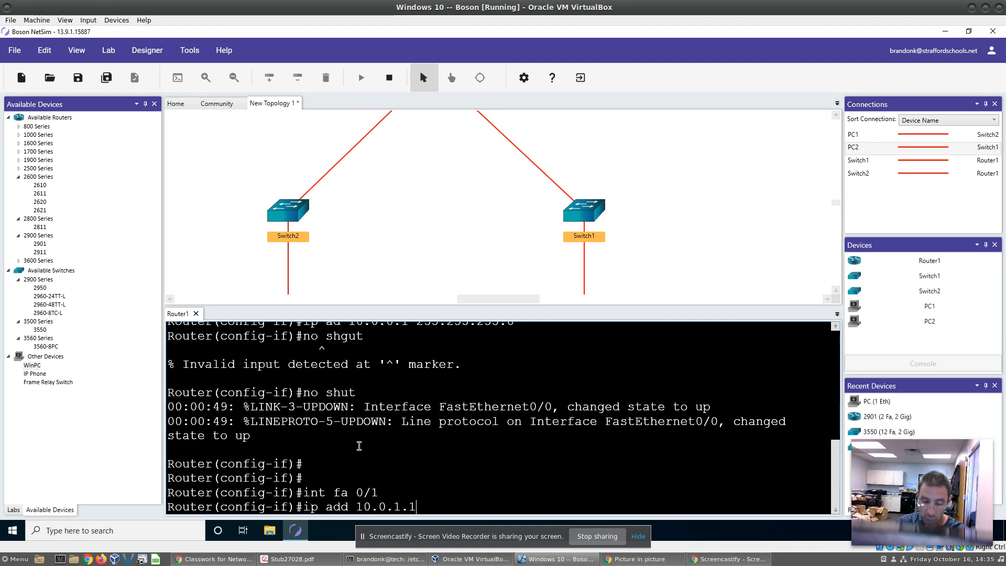
pyautogui.write(' 255')
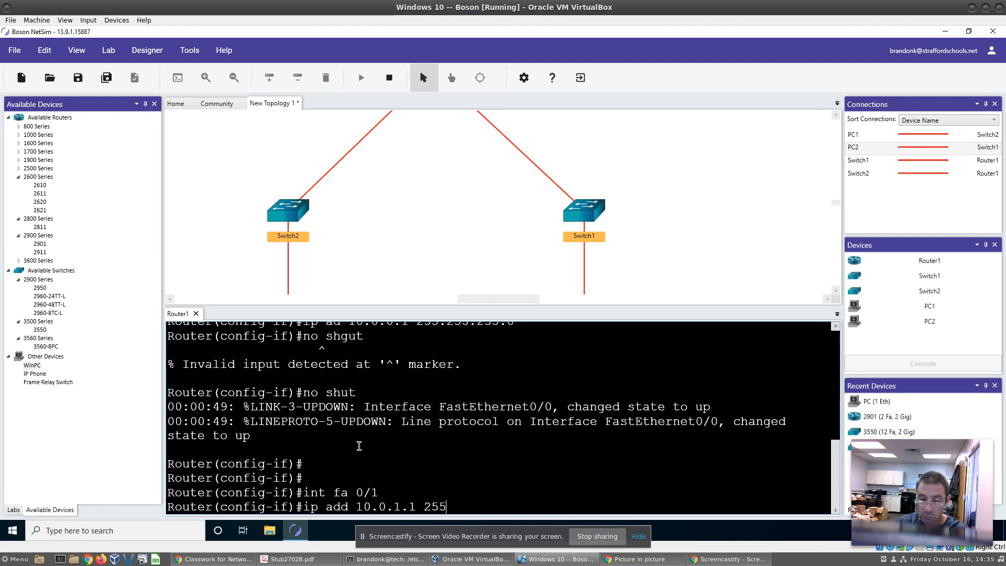
pyautogui.write('.255.255.')
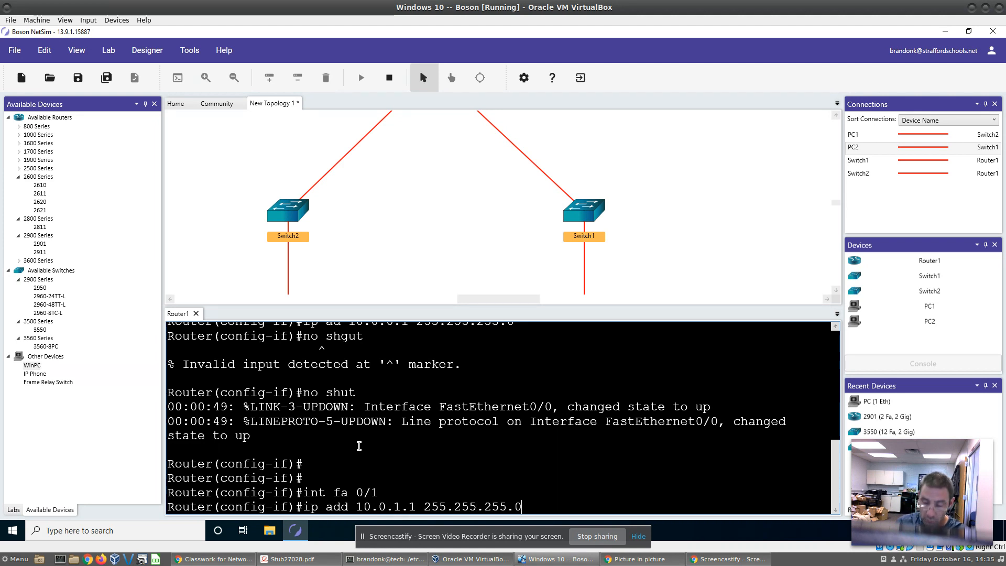
pyautogui.write('0')
pyautogui.press('Return')
# Step: Enable Router1's FastEthernet0/1 interface with no shut
pyautogui.write('no shut')
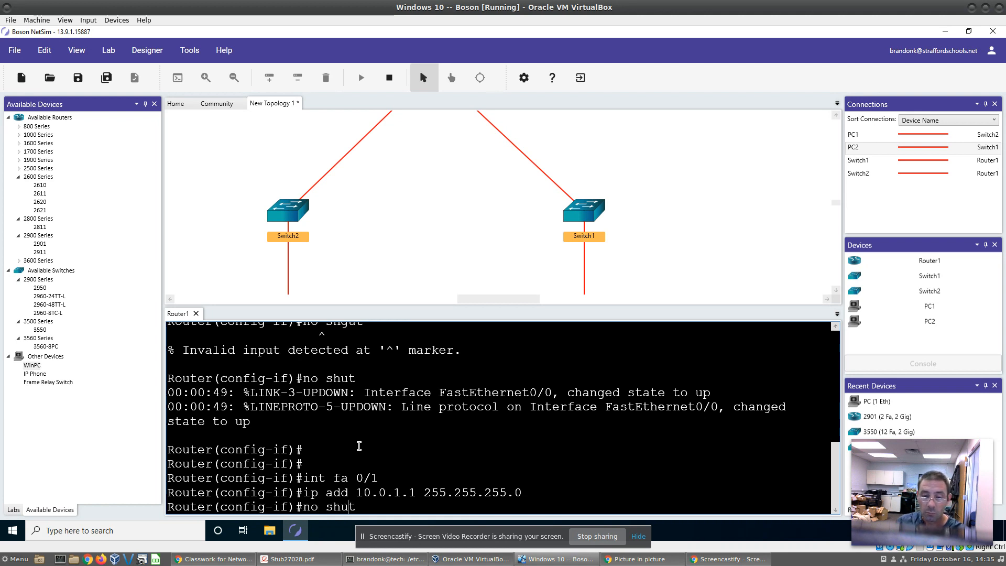
pyautogui.press('Return')
pyautogui.press('Return')
pyautogui.press('Return')
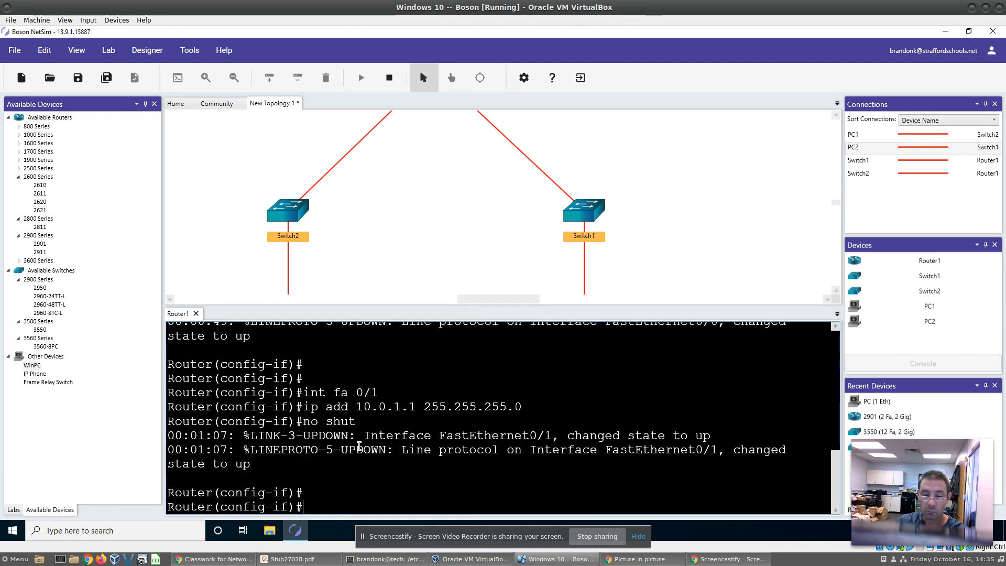
# Step: Leave interface configuration on Router1 and enable RIP routing with version 2
pyautogui.write('exit')
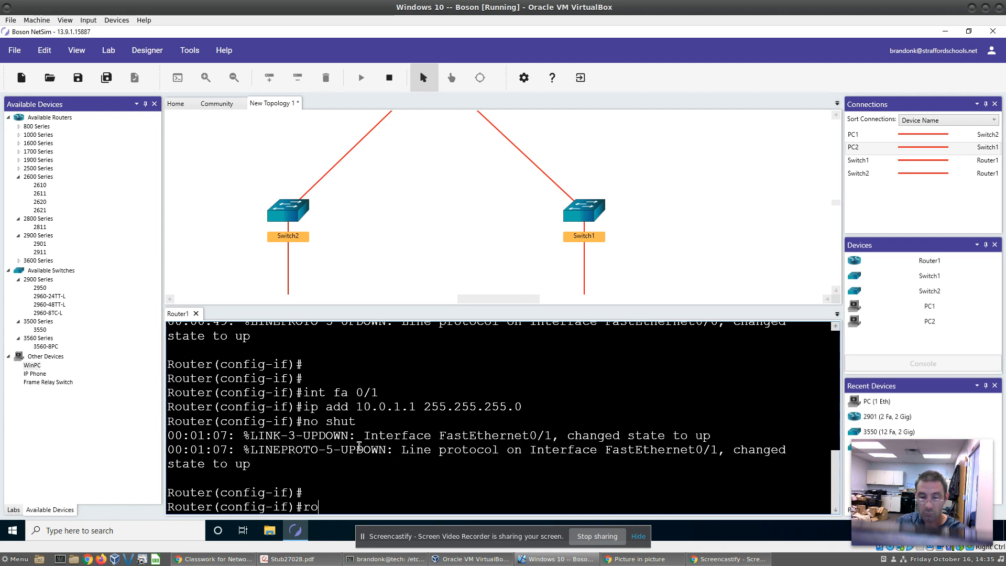
pyautogui.press('Return')
pyautogui.write('router rip')
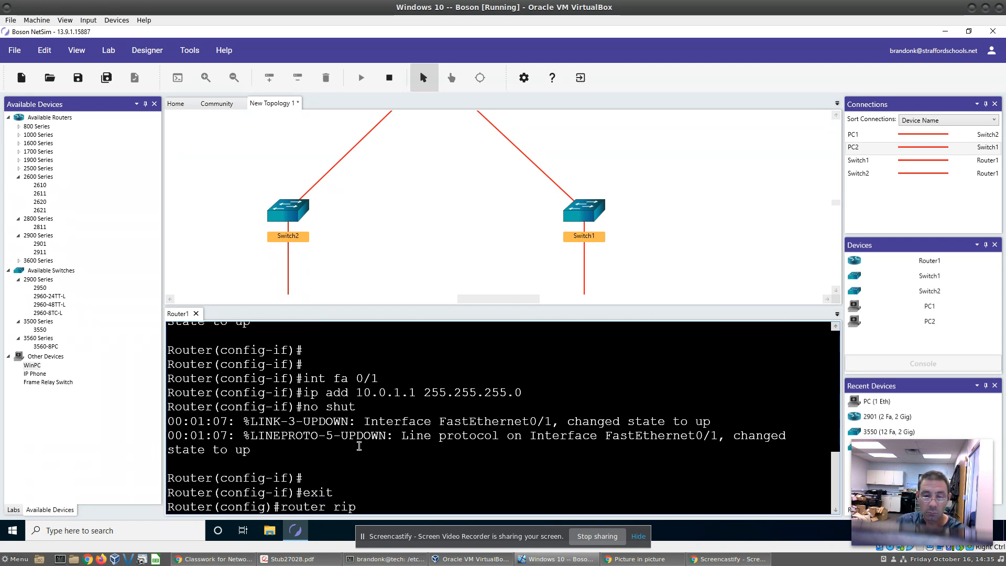
pyautogui.press('Return')
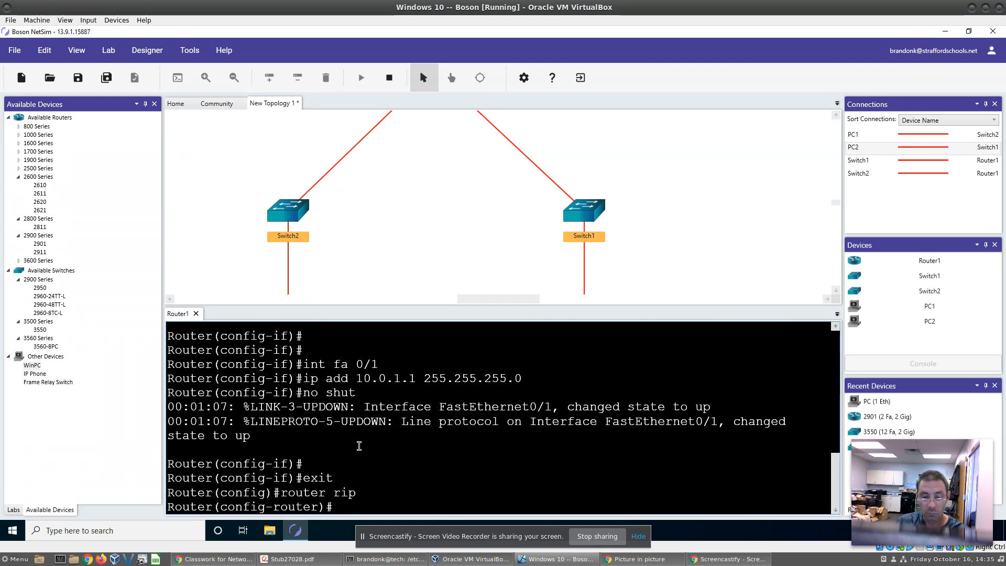
pyautogui.write('version')
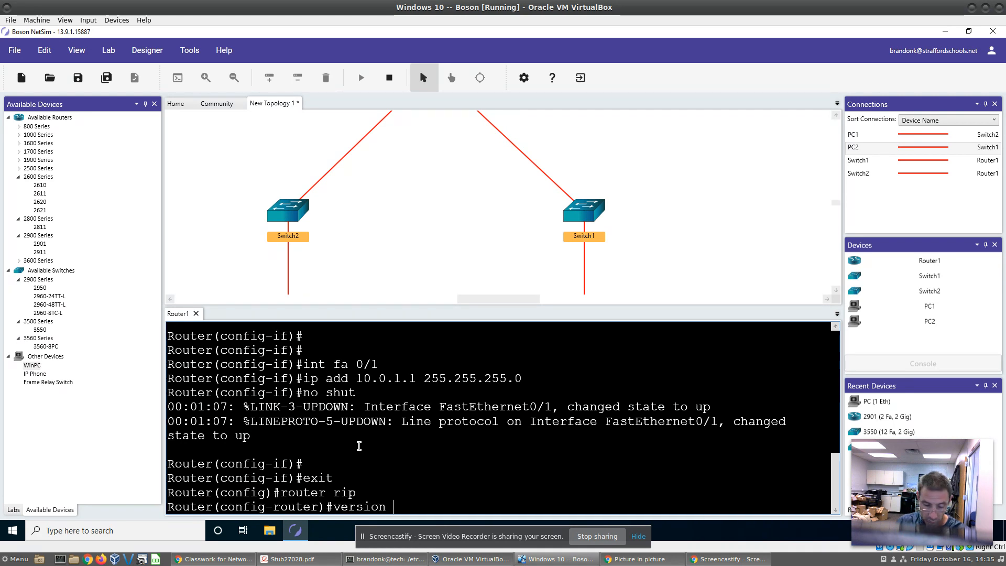
pyautogui.write(' 2')
pyautogui.press('Return')
# Step: Add networks 10.0.0.0 and 10.0.2.0 to Router1's RIP configuration and exit router configuration mode
pyautogui.write('network')
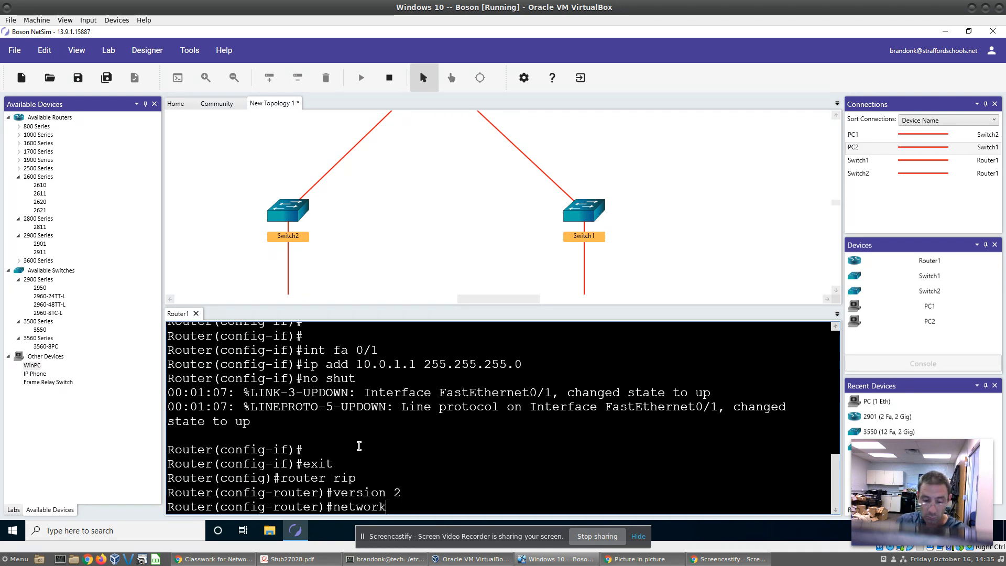
pyautogui.write(' 10.0.0.0')
pyautogui.press('Return')
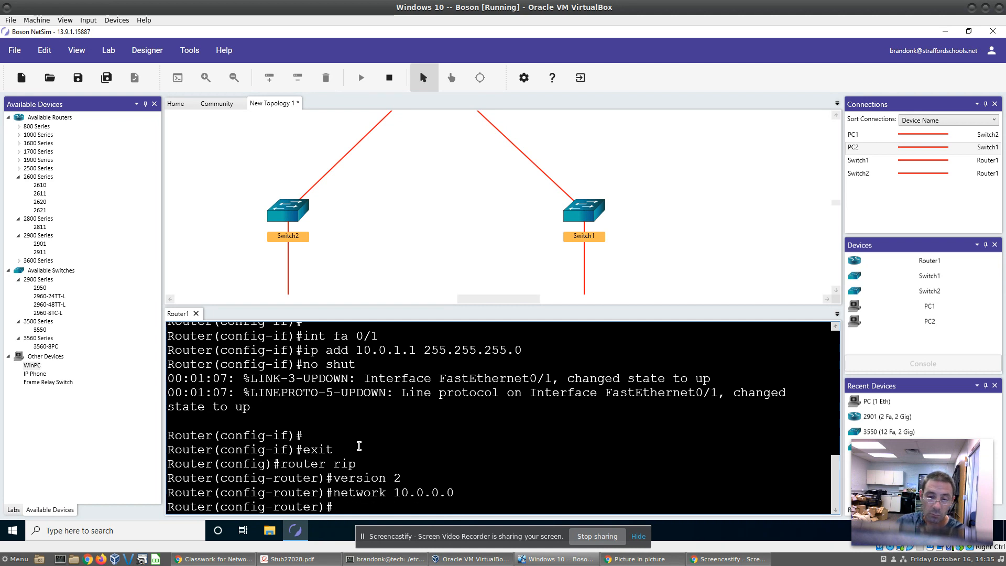
pyautogui.write('net')
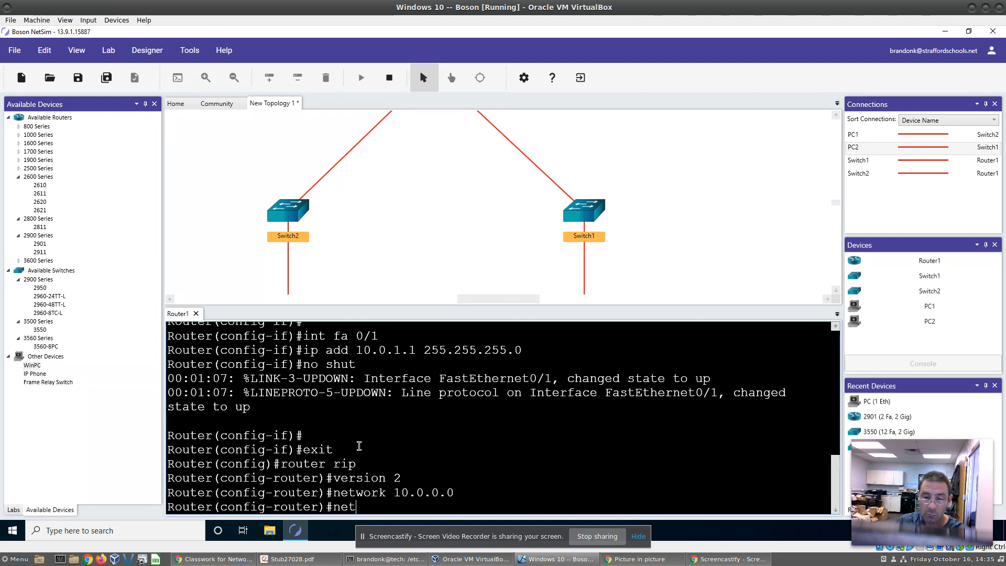
pyautogui.write('work 10.0.0.2')
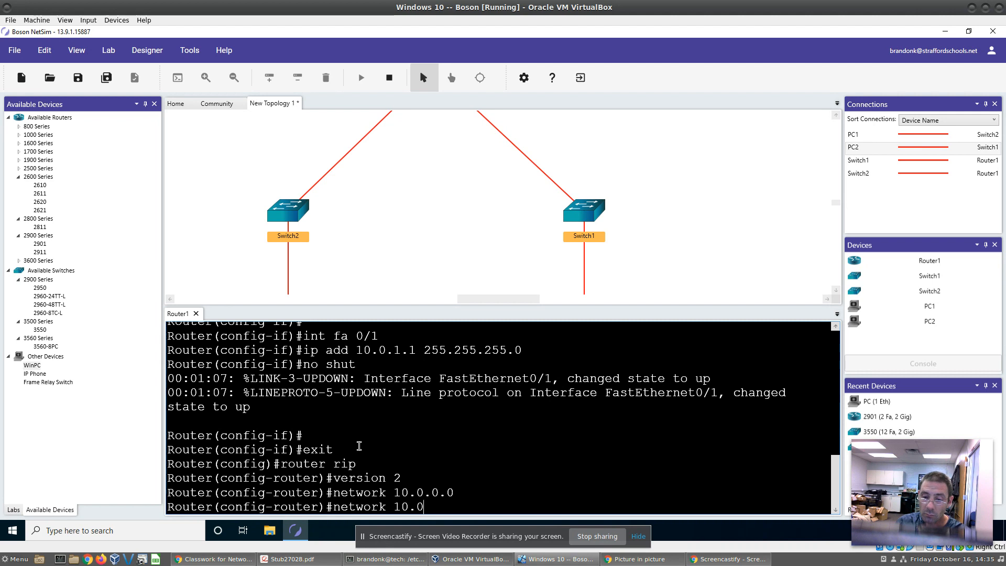
pyautogui.press('BackSpace')
pyautogui.press('BackSpace')
pyautogui.write('2.0')
pyautogui.press('Return')
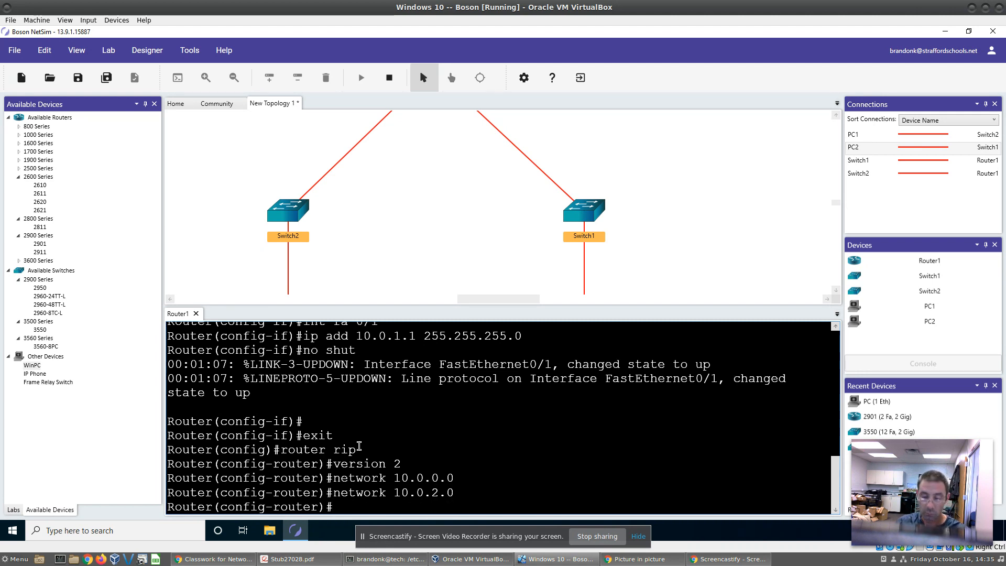
pyautogui.write('exit')
pyautogui.press('Return')
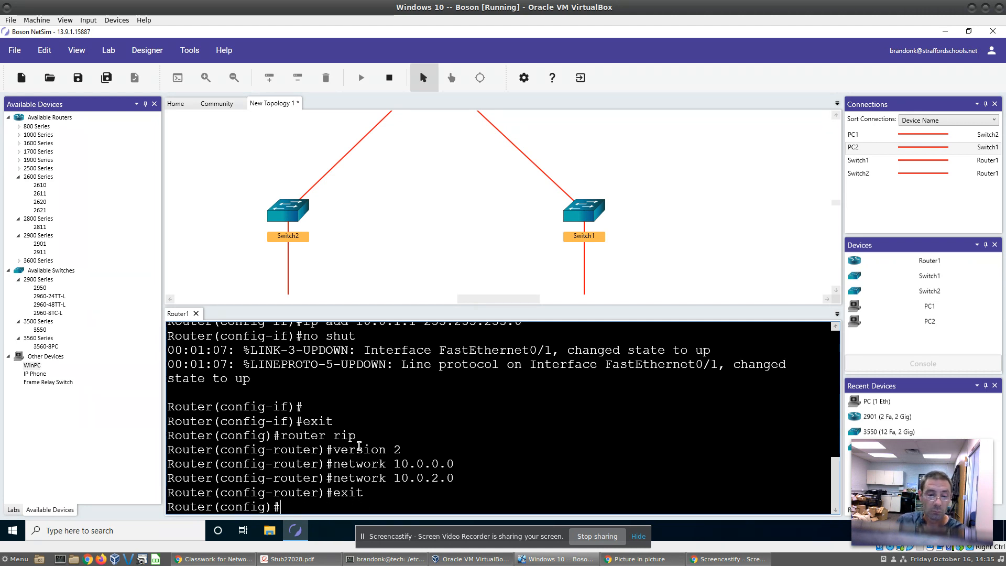
# Step: Open the consoles of Switch1 and Switch2 and bring up Switch1's console
pyautogui.doubleClick(912, 282)
pyautogui.doubleClick(926, 294)
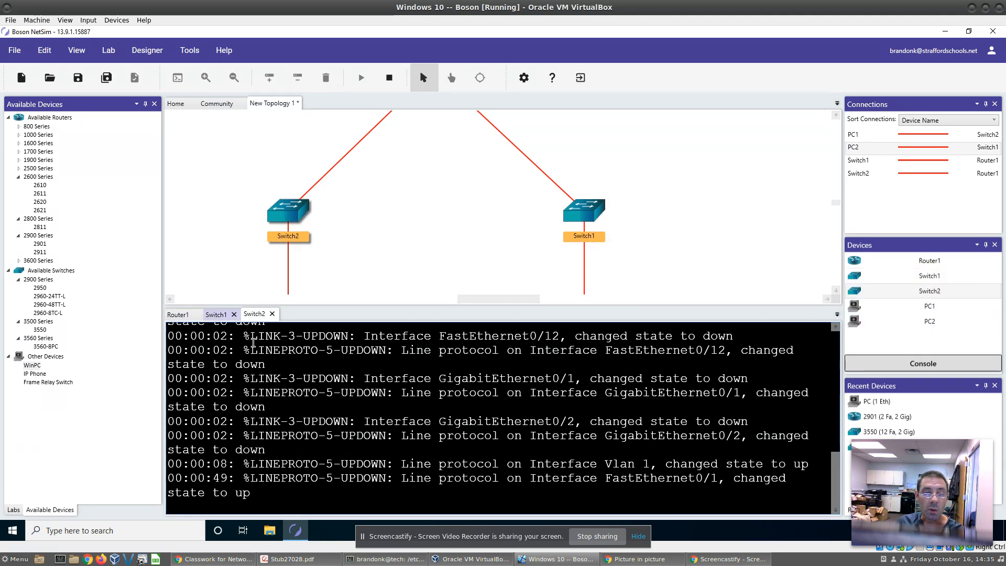
pyautogui.click(216, 315)
pyautogui.scroll(3, 406, 363)
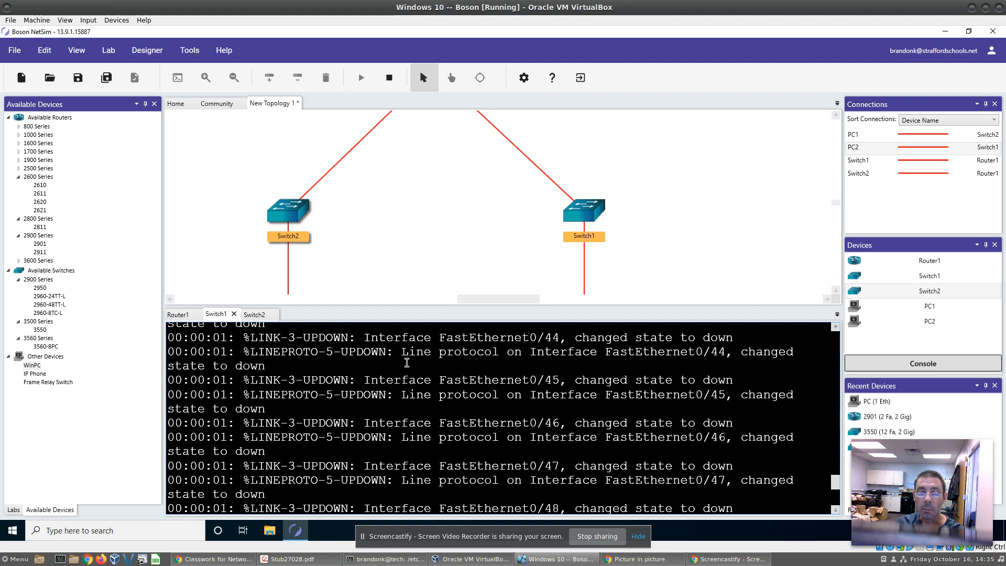
# Step: Return to Router1's console, exit global configuration mode and check the interfaces with show ip int br
pyautogui.click(177, 316)
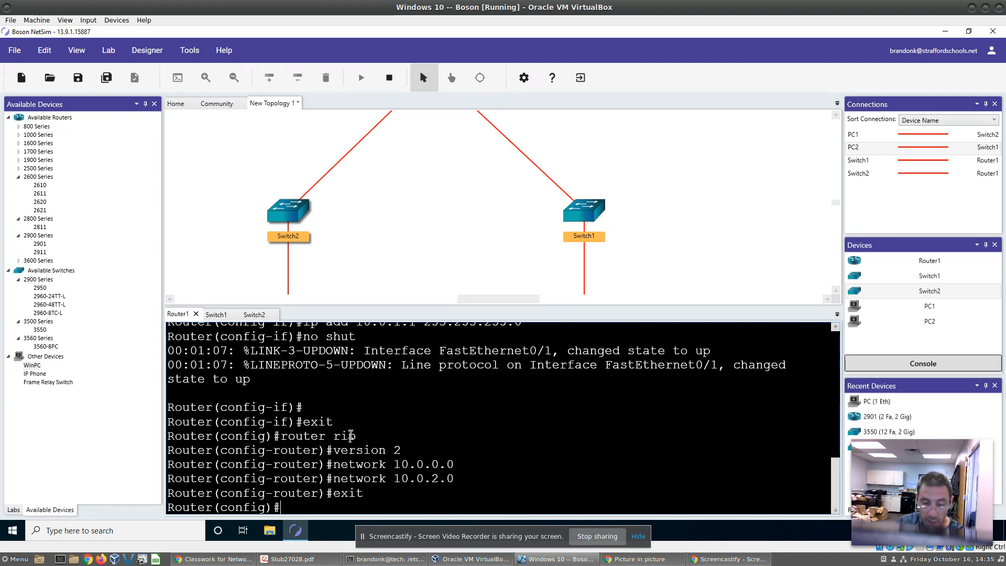
pyautogui.write('exit')
pyautogui.press('Return')
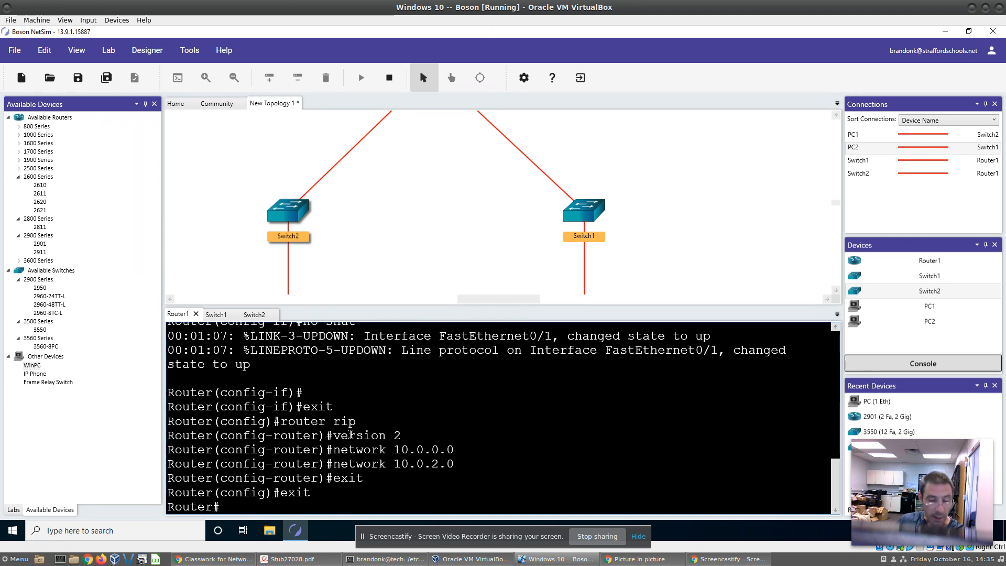
pyautogui.write('show ')
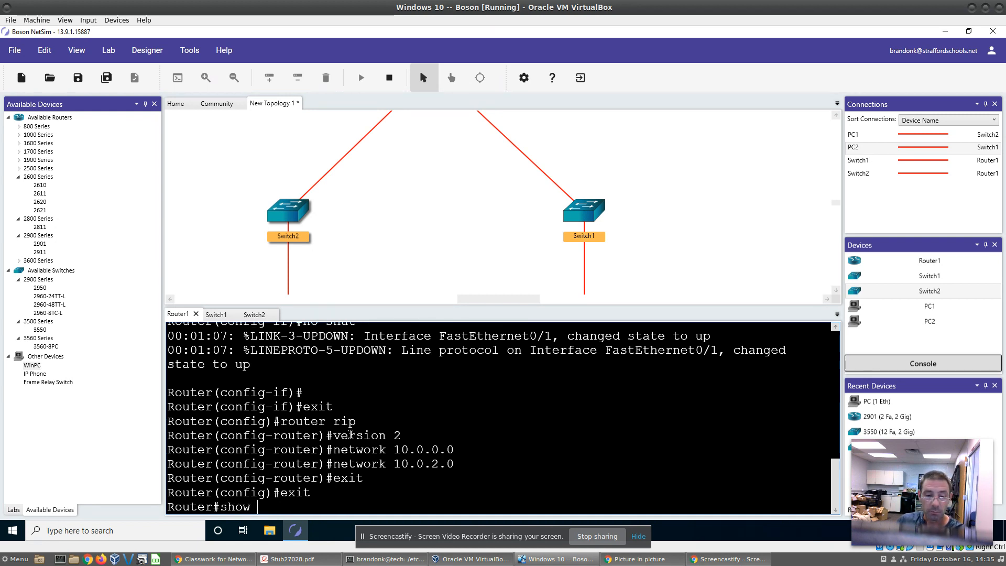
pyautogui.write('ip int bre')
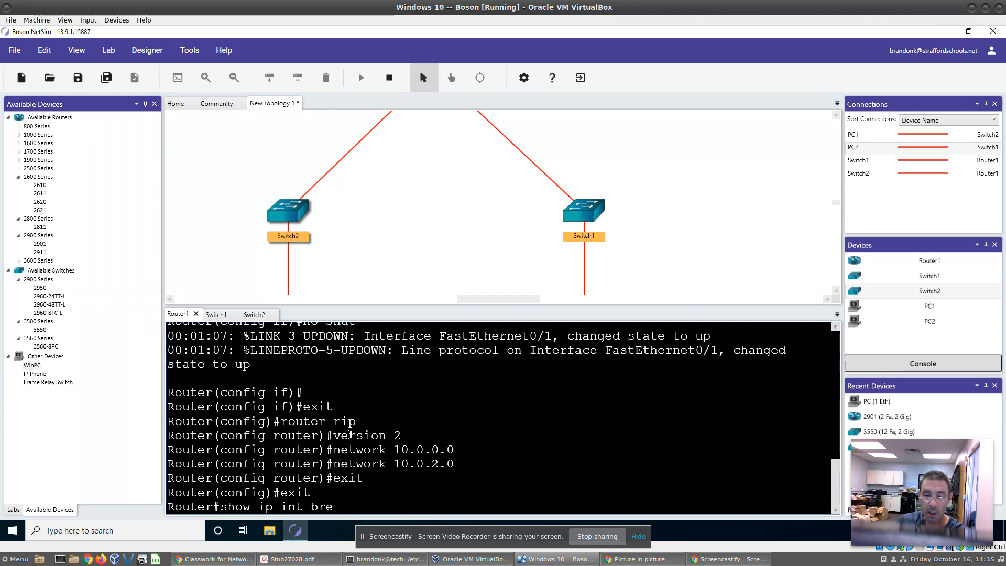
pyautogui.press('Return')
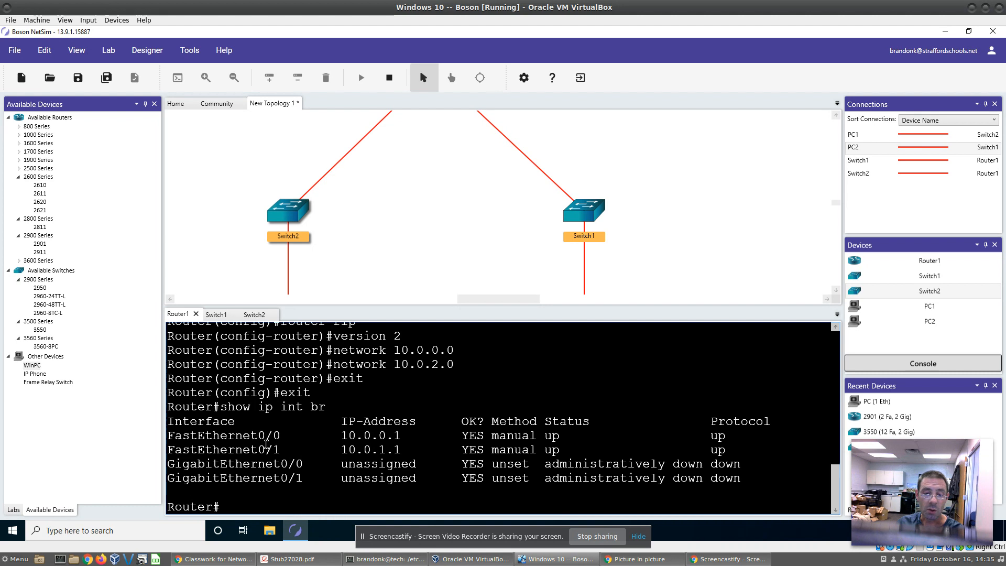
pyautogui.scroll(1, 382, 254)
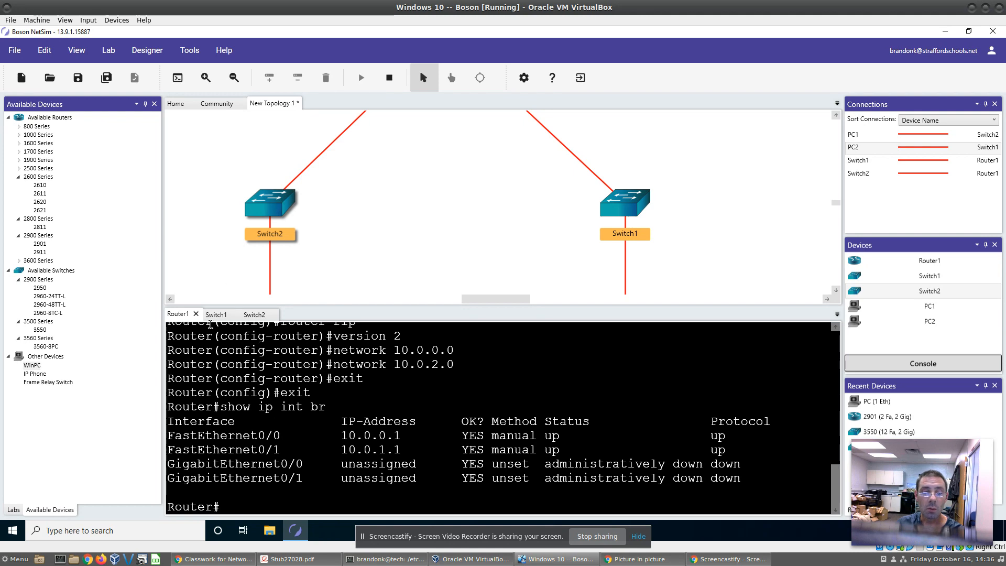
# Step: Enter privileged mode and then global configuration mode in Switch1's console
pyautogui.click(226, 316)
pyautogui.scroll(-5, 404, 448)
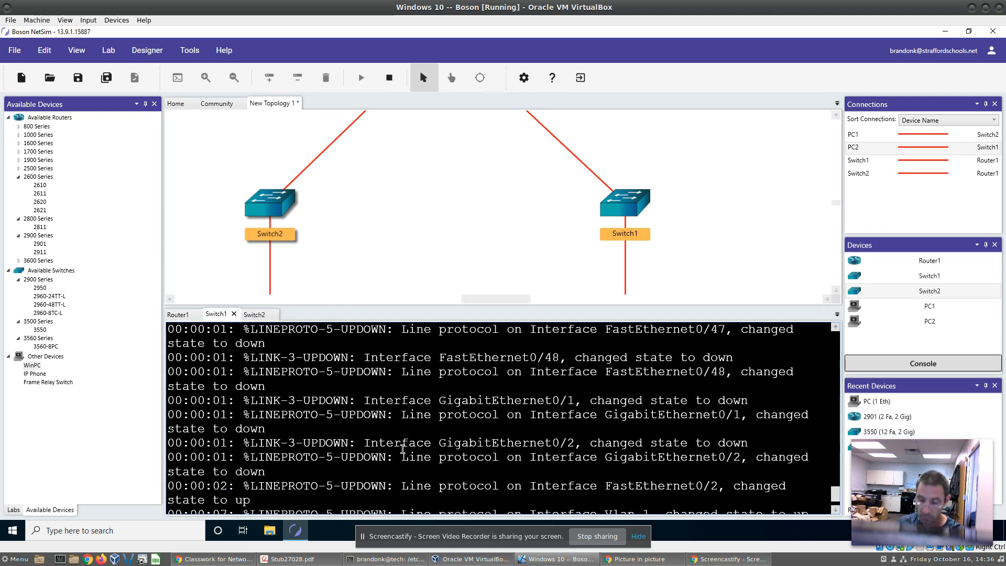
pyautogui.press('Return')
pyautogui.press('Return')
pyautogui.press('Return')
pyautogui.write('en')
pyautogui.press('Return')
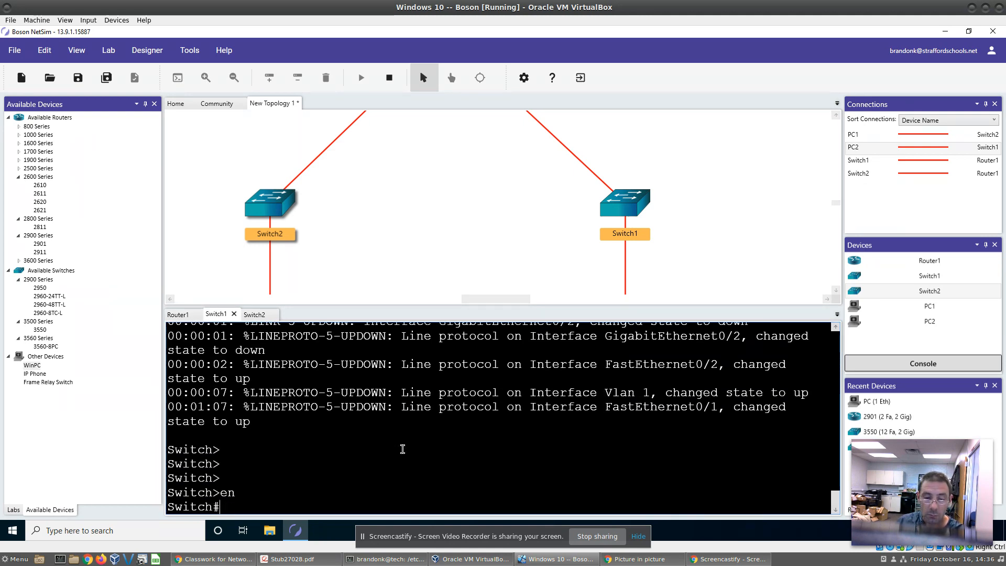
pyautogui.write('conf t')
pyautogui.press('Return')
# Step: Assign IP address 10.0.0.2 with subnet mask 255.255.255.0 to Switch1's VLAN 1 interface
pyautogui.write('int vlan 1')
pyautogui.press('Return')
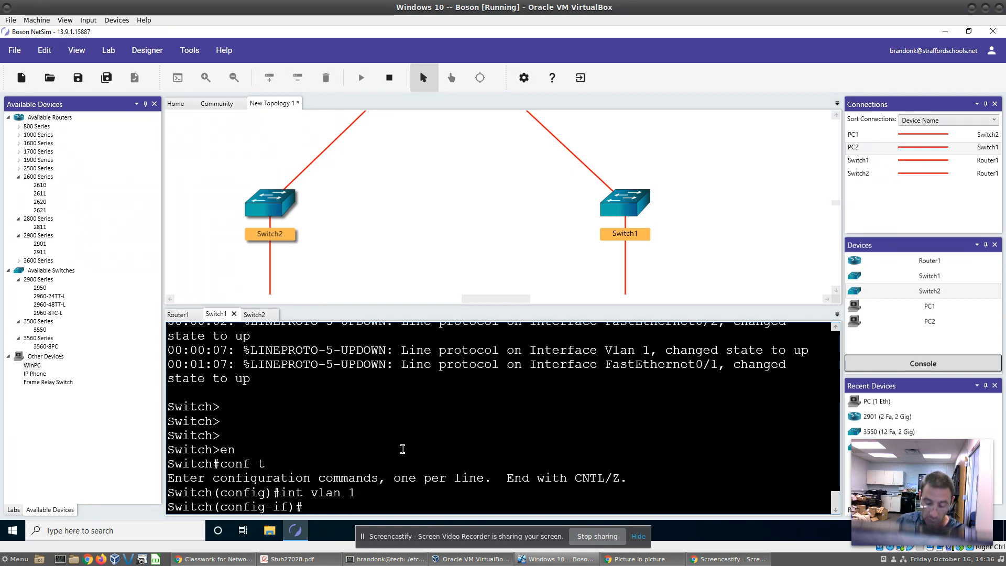
pyautogui.write('ip add 10')
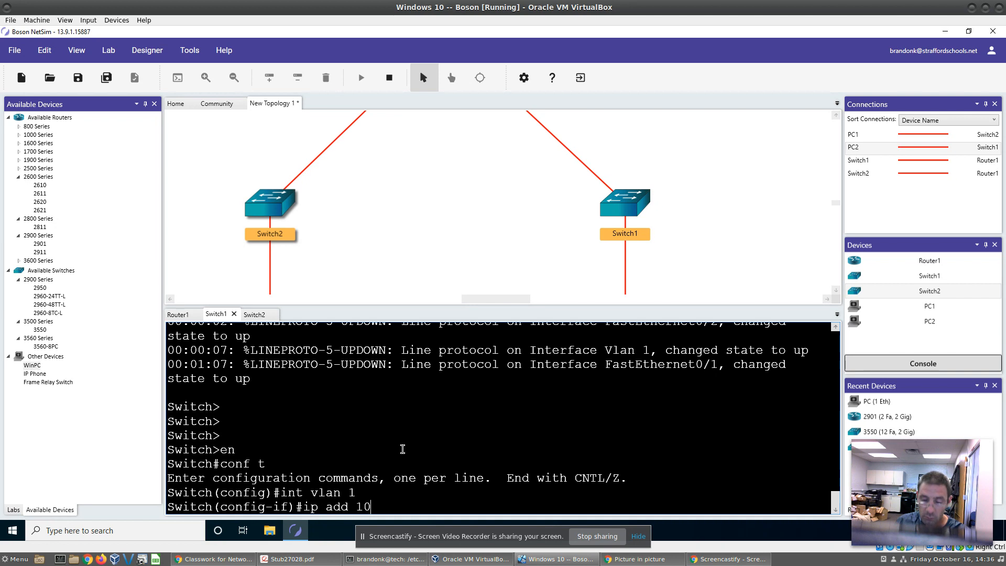
pyautogui.write('.0.0.2 255')
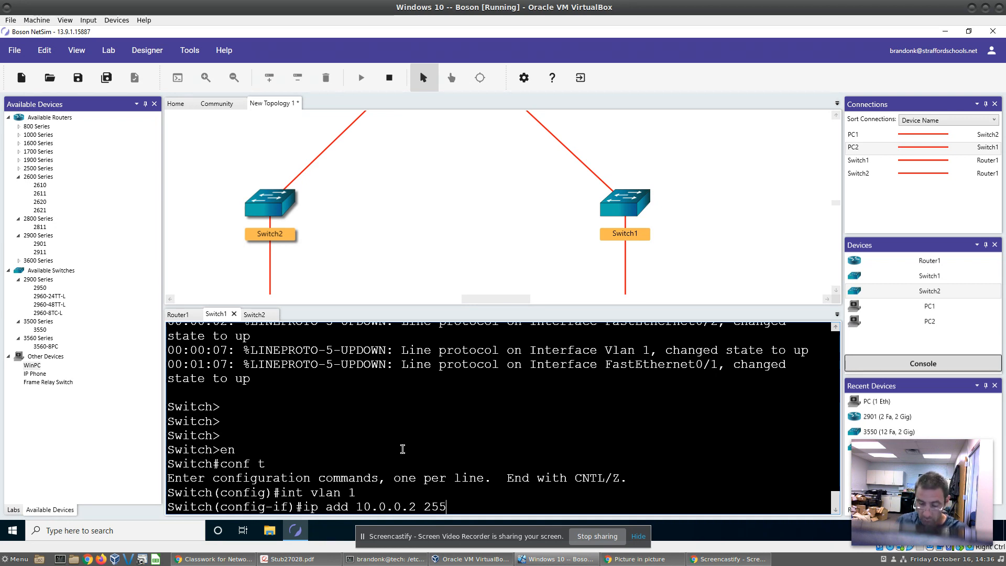
pyautogui.write('.255.255.0')
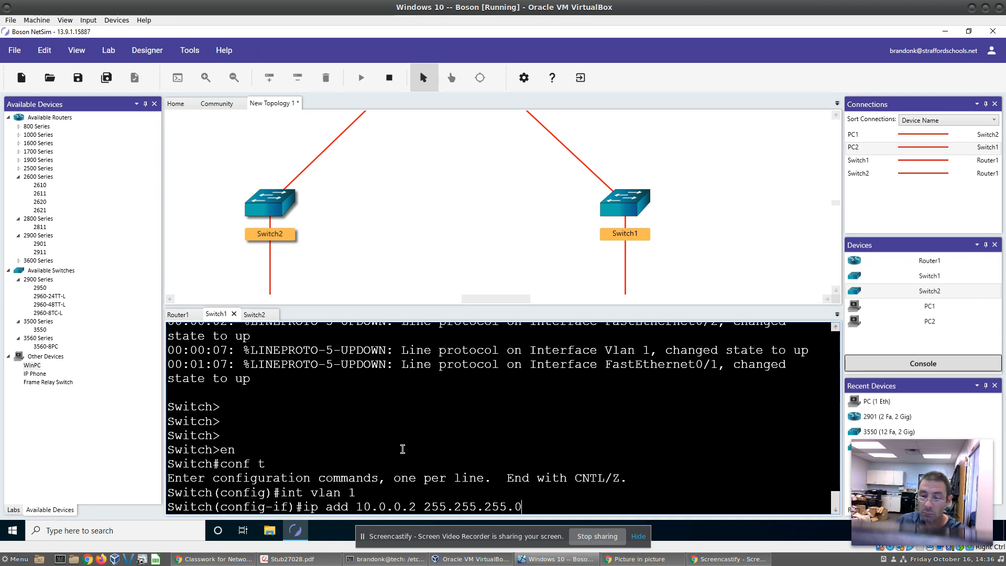
pyautogui.press('Return')
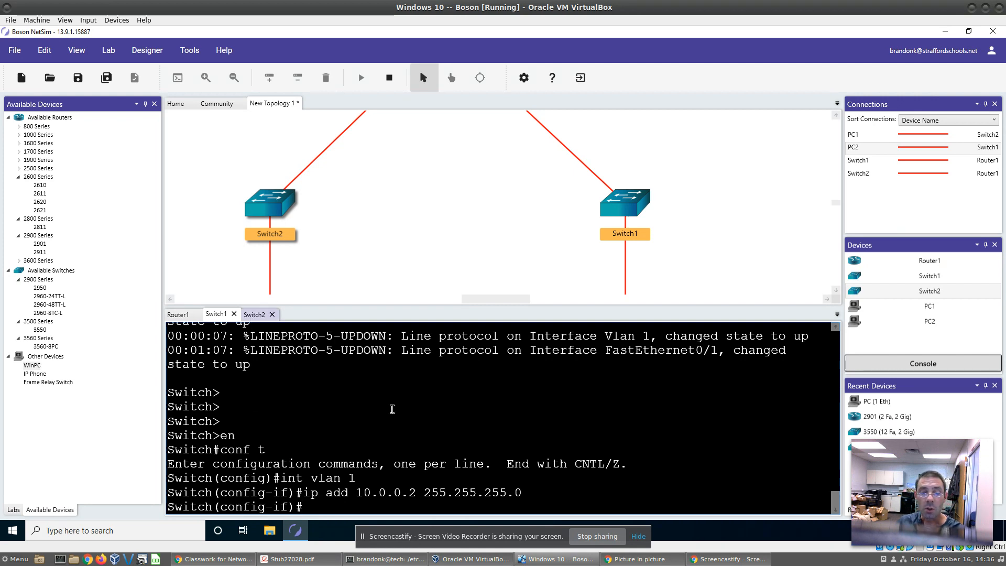
# Step: Enter privileged mode and then global configuration mode in Switch2's console
pyautogui.click(256, 315)
pyautogui.press('Return')
pyautogui.press('Return')
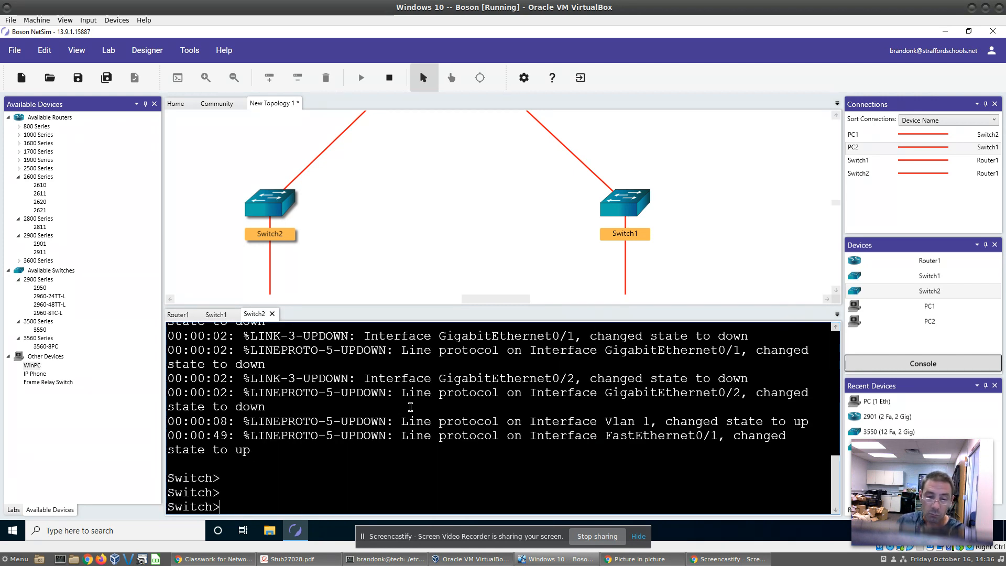
pyautogui.write('conf t')
pyautogui.press('Return')
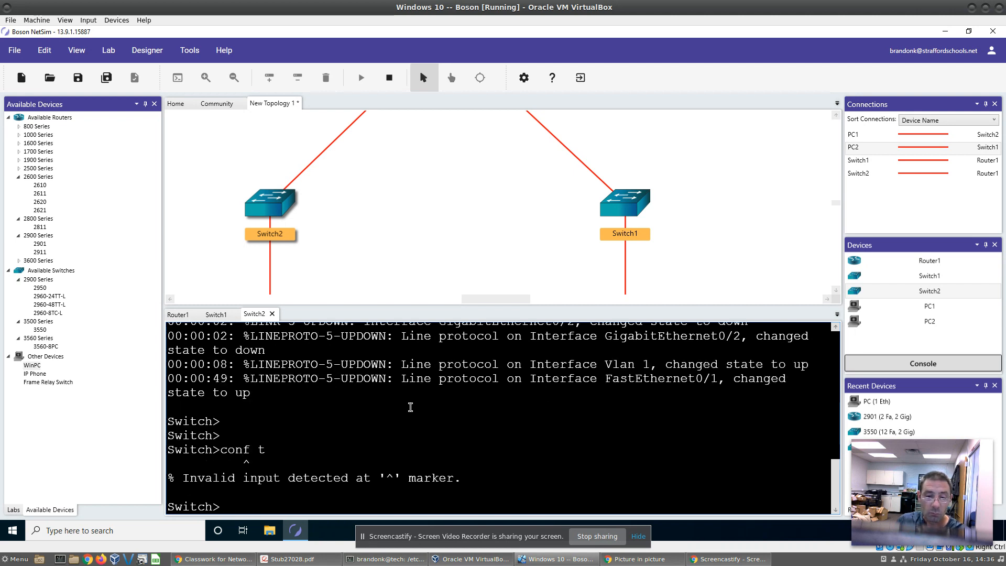
pyautogui.write('en')
pyautogui.press('Return')
pyautogui.write('conf t')
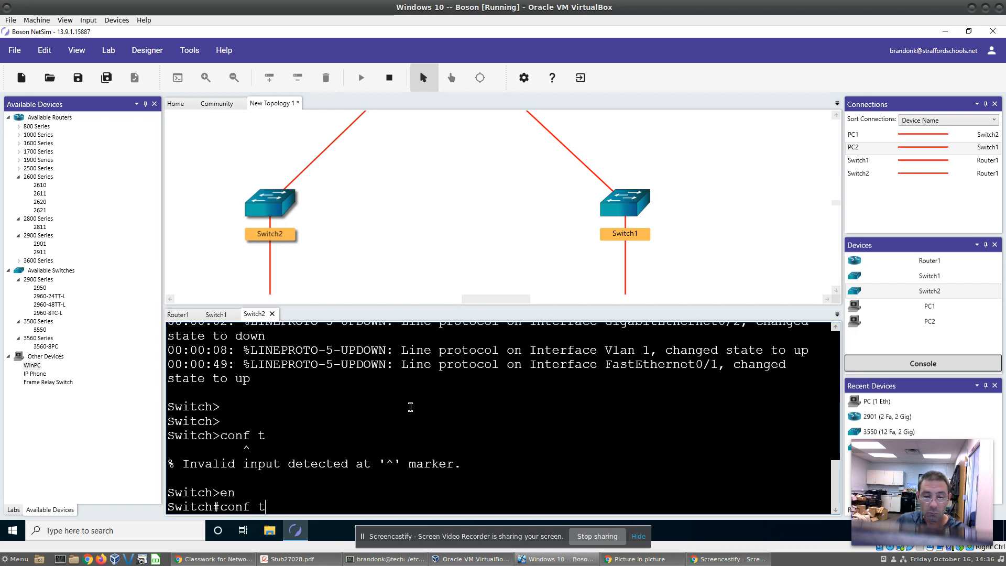
pyautogui.press('Return')
# Step: Assign IP address 10.0.2.2 with subnet mask 255.255.255.0 to Switch2's VLAN 1 interface
pyautogui.write('ip')
pyautogui.press('BackSpace')
pyautogui.press('BackSpace')
pyautogui.write('int ')
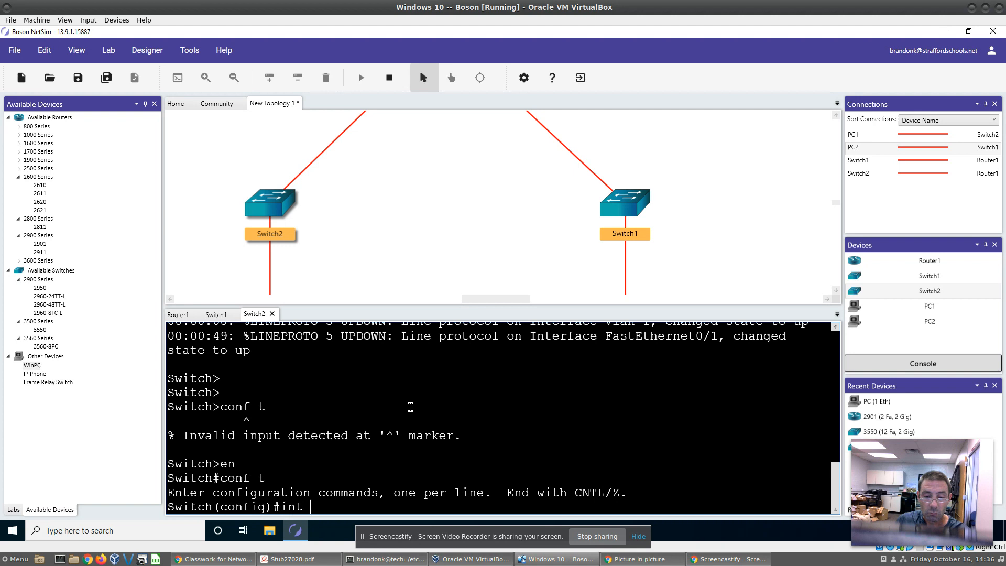
pyautogui.write('vlan 1')
pyautogui.press('Return')
pyautogui.write('jip')
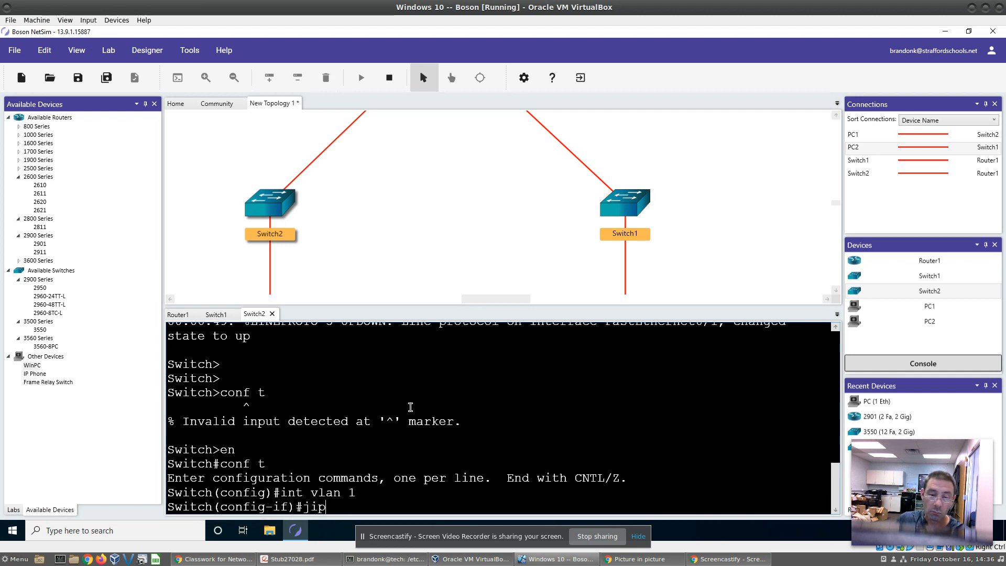
pyautogui.press('BackSpace')
pyautogui.press('BackSpace')
pyautogui.press('BackSpace')
pyautogui.write('ip ad')
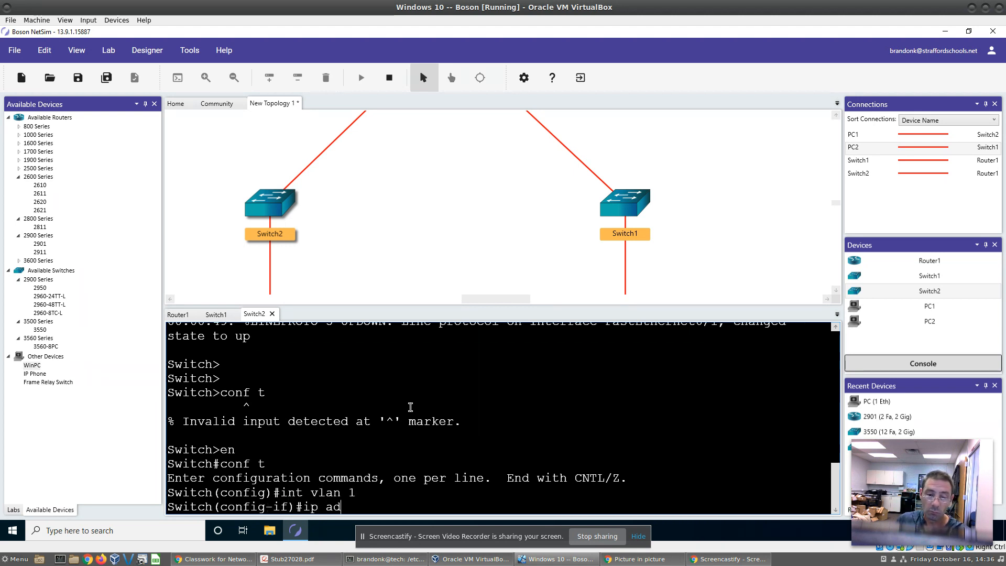
pyautogui.press('Tab')
pyautogui.write('10.0.0.')
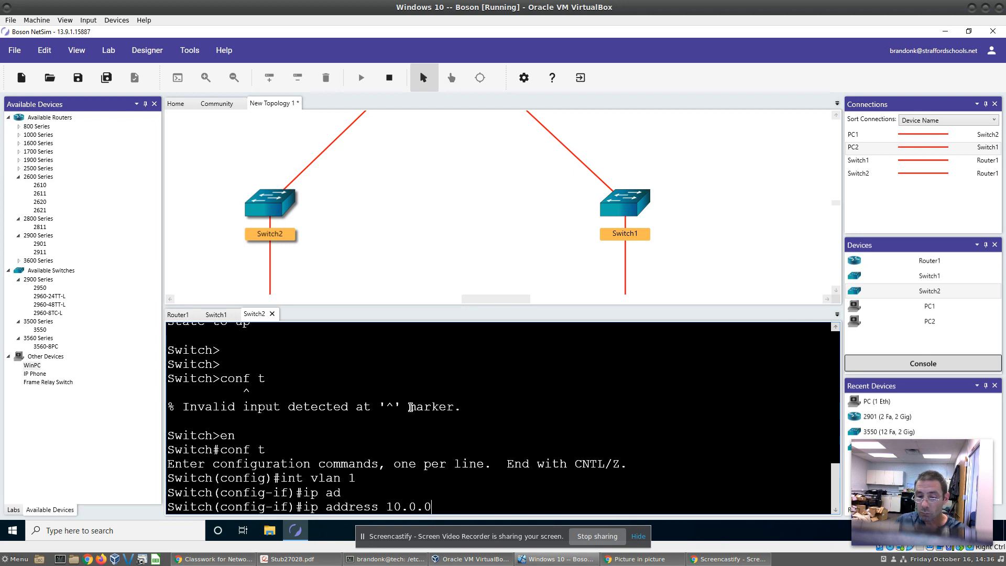
pyautogui.press('BackSpace')
pyautogui.write('2')
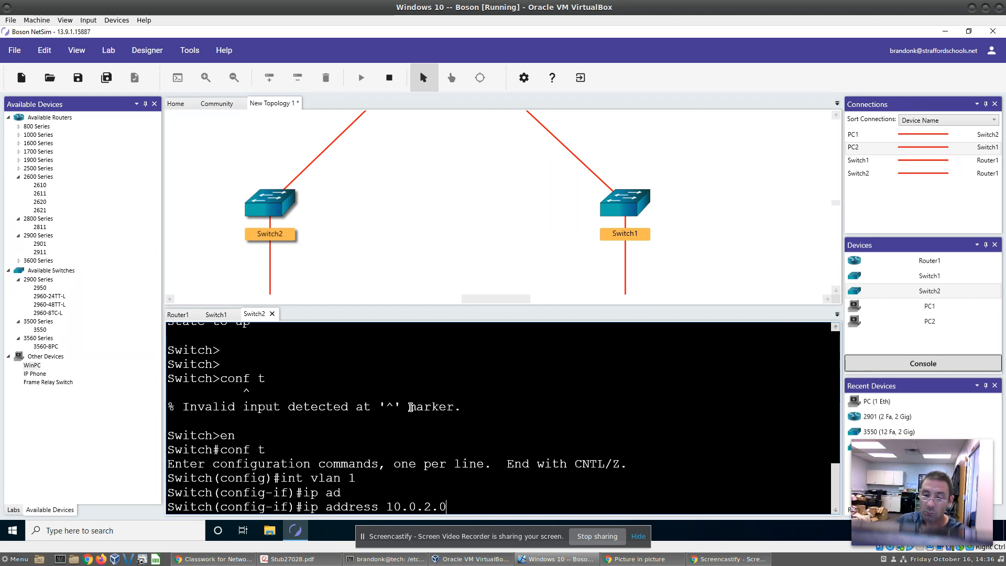
pyautogui.write('.2 255.255.255.0')
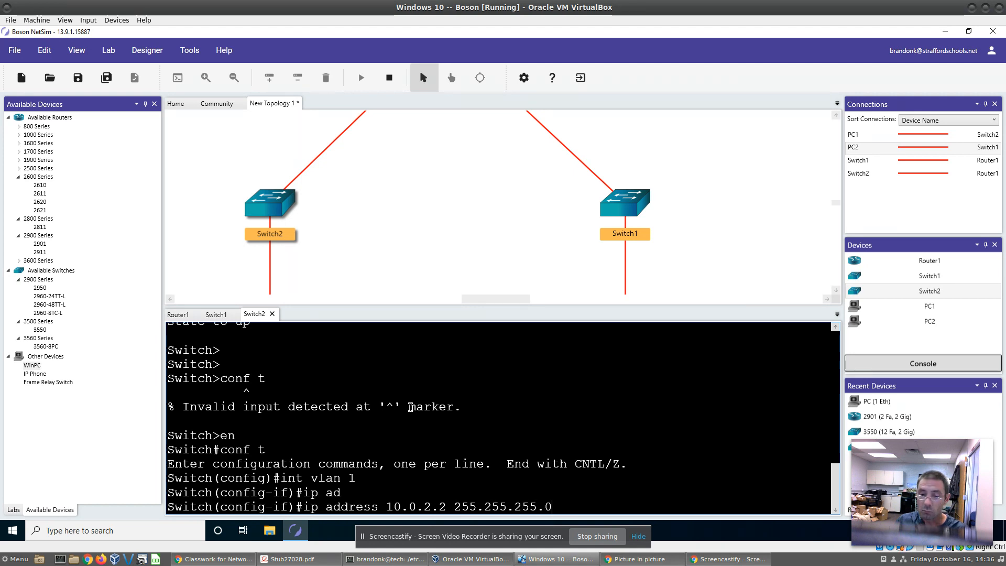
pyautogui.press('Return')
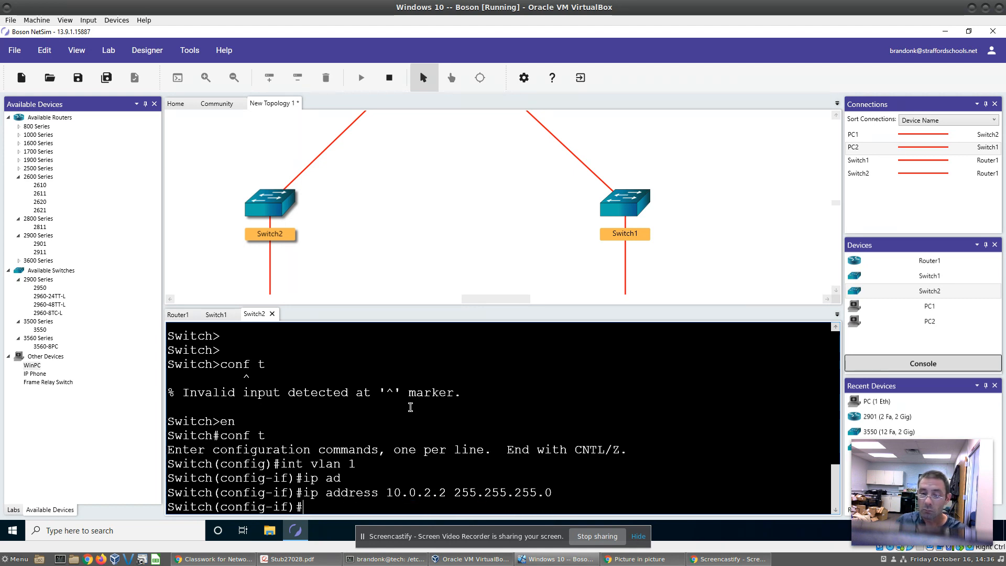
# Step: Exit VLAN 1 interface configuration and global configuration mode on Switch2, returning to privileged mode
pyautogui.write('e')
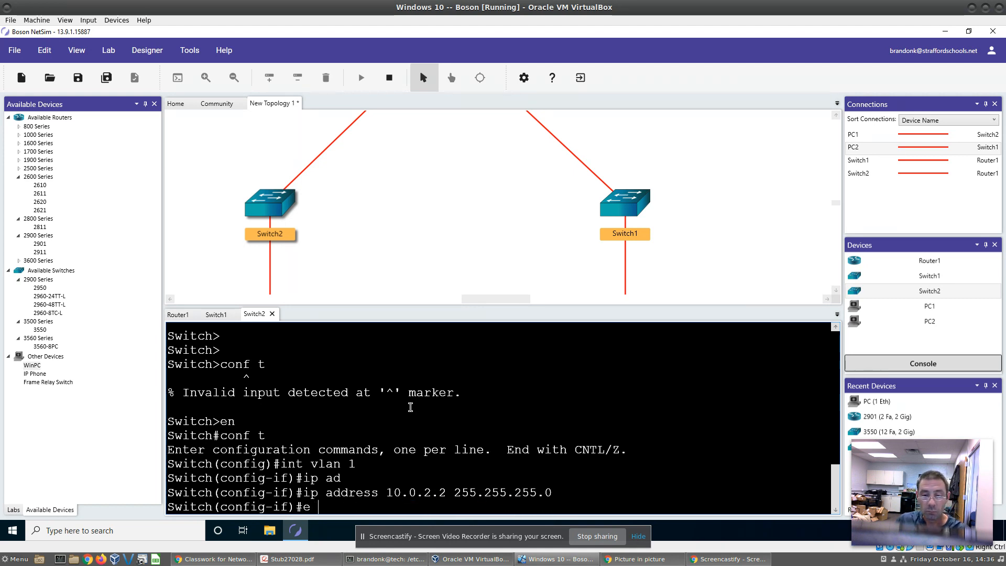
pyautogui.write('xit')
pyautogui.press('Return')
pyautogui.write('show')
pyautogui.press('BackSpace')
pyautogui.press('BackSpace')
pyautogui.press('BackSpace')
pyautogui.press('BackSpace')
pyautogui.write('exit')
pyautogui.press('Return')
# Step: Run show cdp neighbors on Switch2 to list its directly connected Cisco devices
pyautogui.write('shwo')
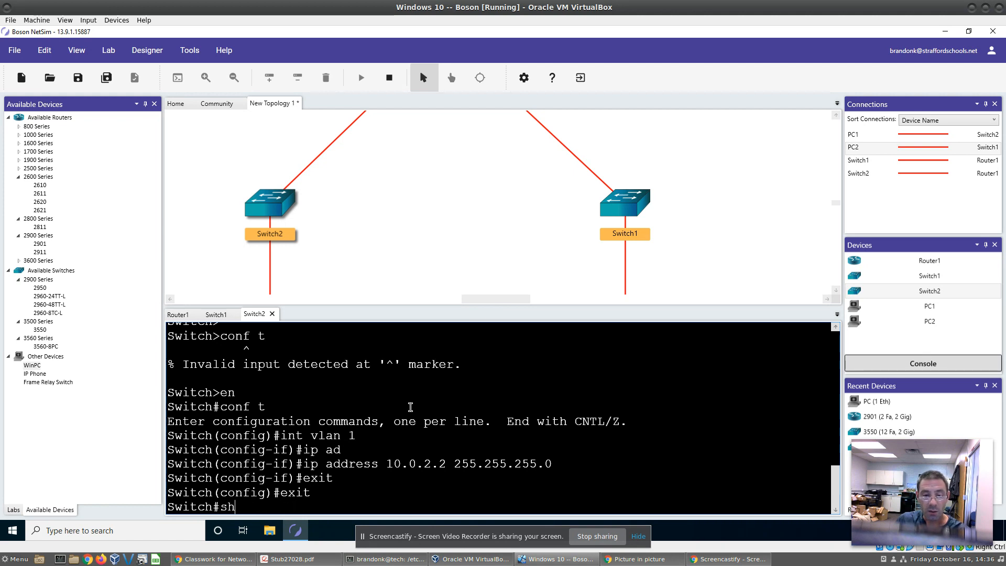
pyautogui.press('BackSpace')
pyautogui.press('BackSpace')
pyautogui.write('ow ')
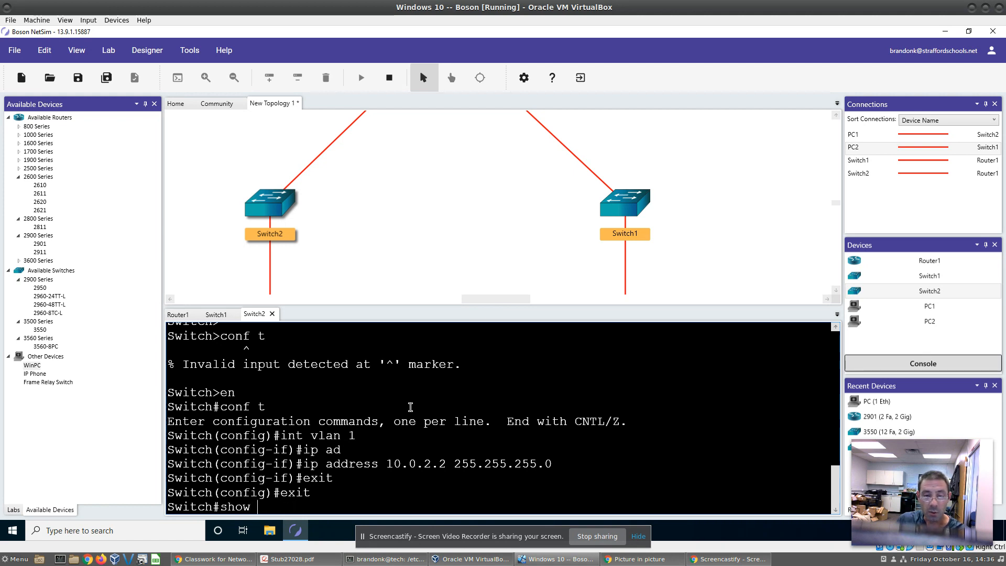
pyautogui.write('cdp ne')
pyautogui.press('Tab')
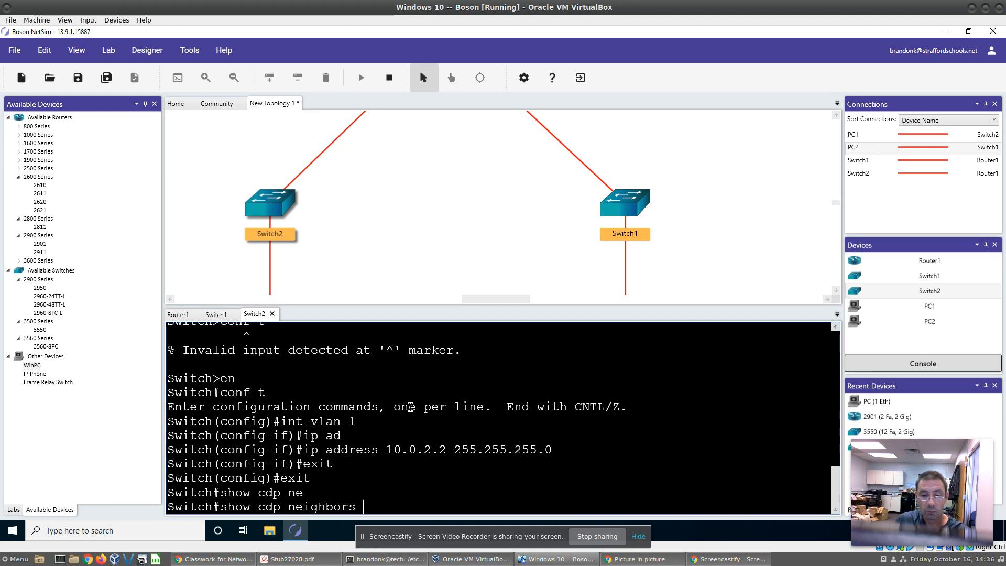
pyautogui.press('Return')
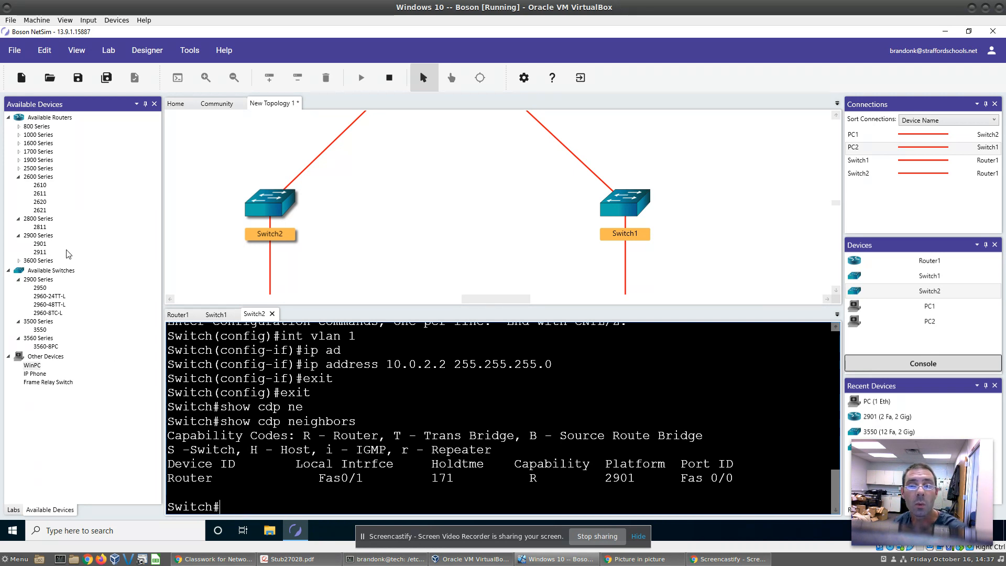
# Step: Stop the simulation and save the configurations to the Desktop as New Topology 1 in Network (*.bsn) format
pyautogui.click(389, 80)
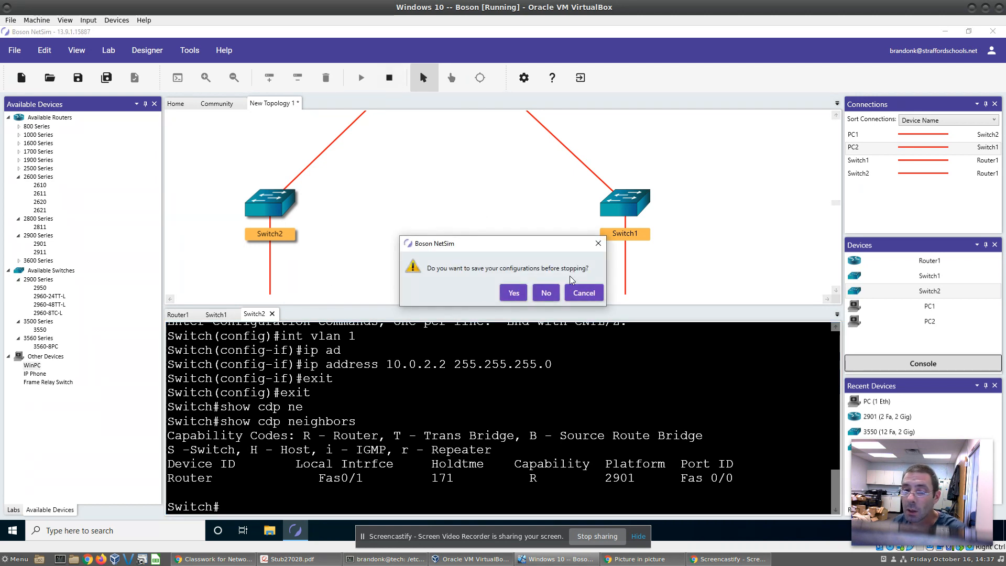
pyautogui.click(521, 294)
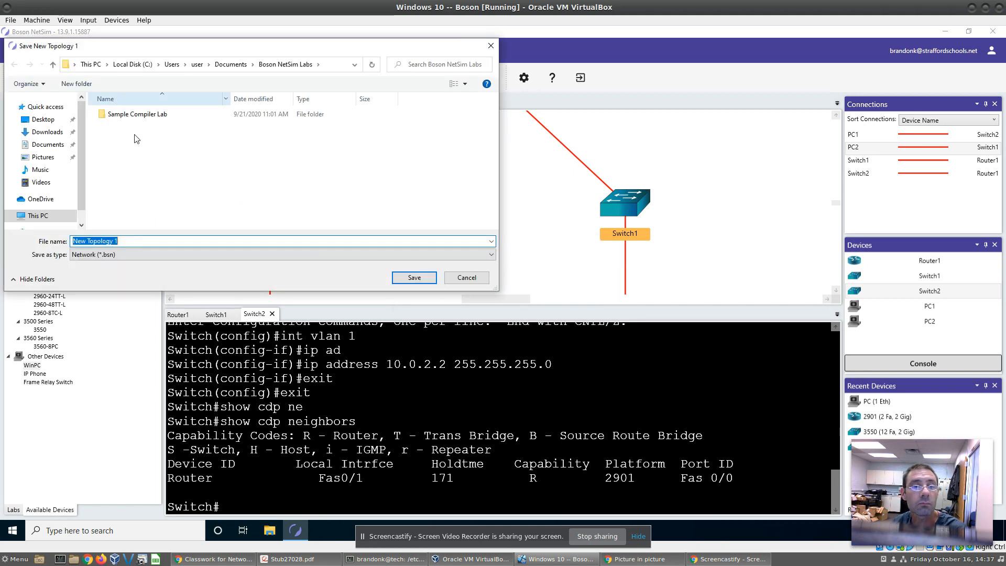
pyautogui.click(127, 65)
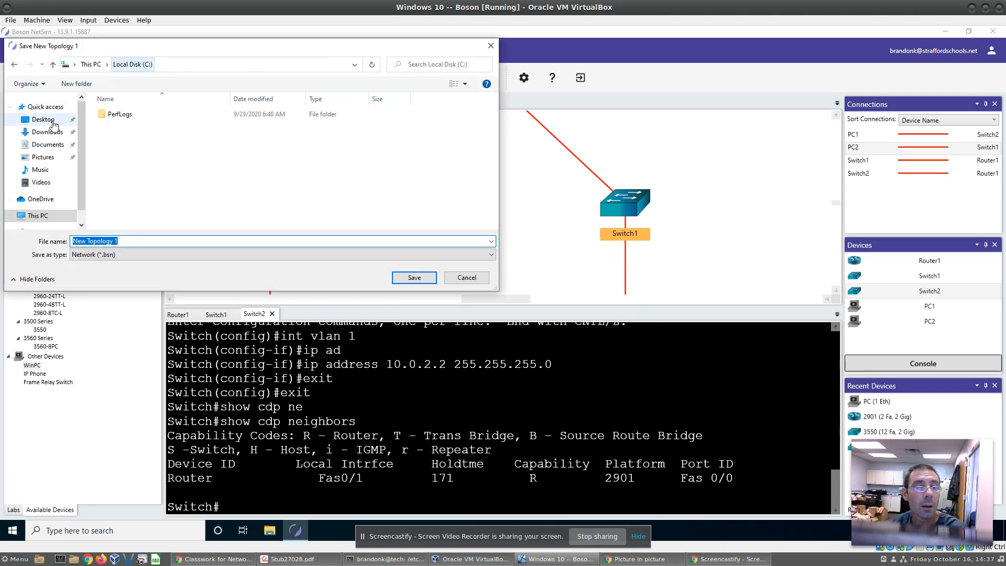
pyautogui.click(46, 120)
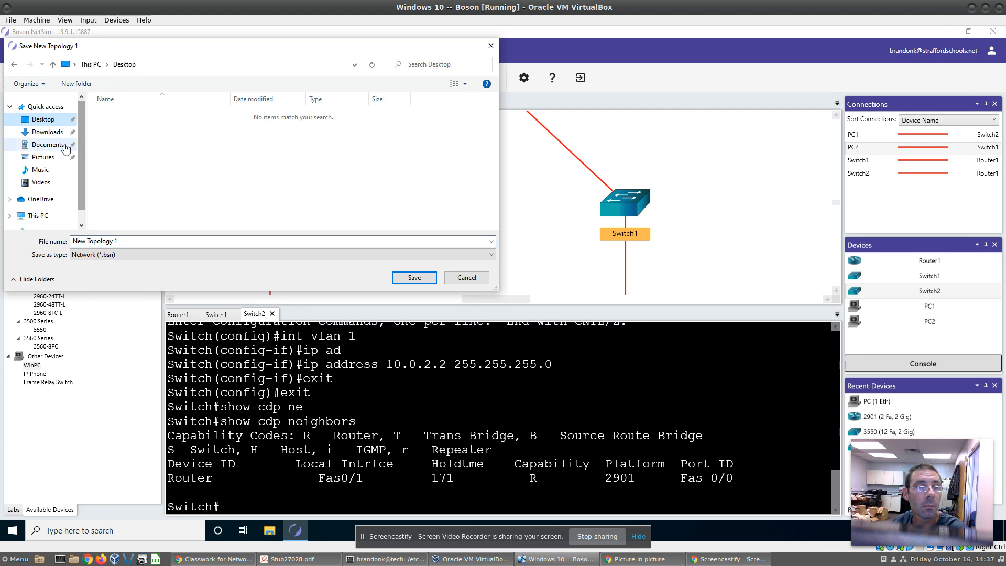
pyautogui.click(137, 238)
pyautogui.click(415, 279)
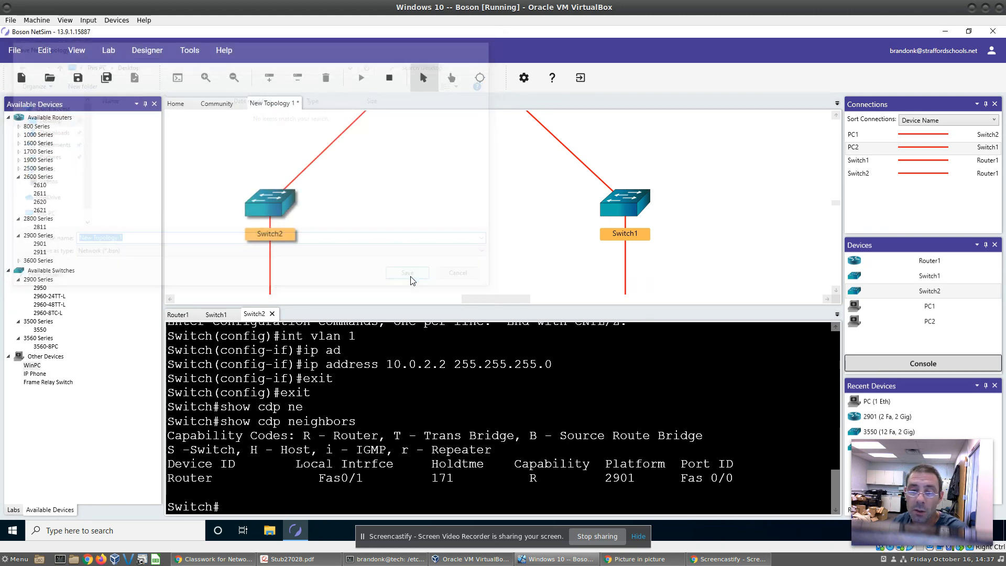
pyautogui.click(590, 283)
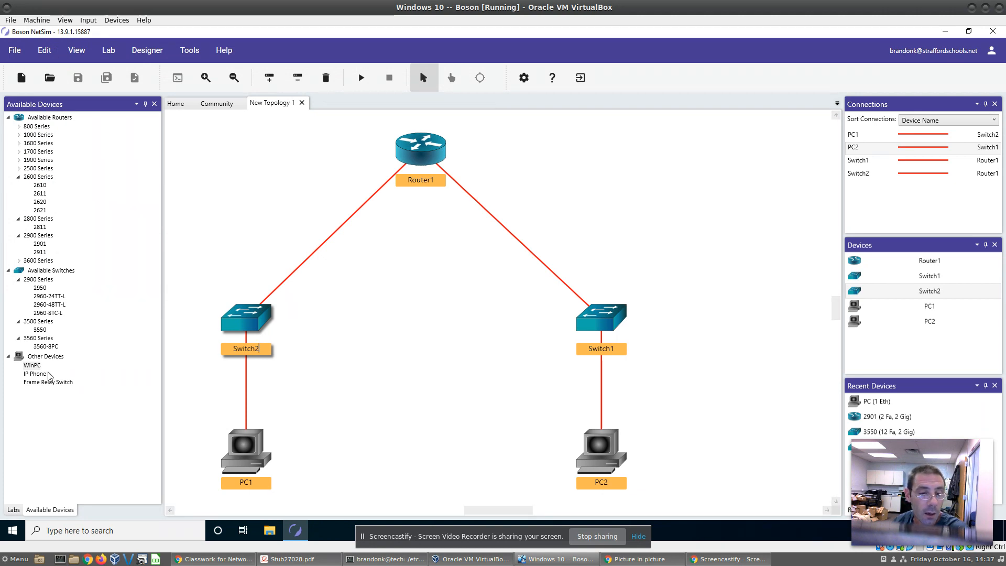
# Step: Add a WinPC with no addon to the topology, placing it between PC1 and PC2, closer to PC1 and slightly higher
pyautogui.moveTo(338, 386); pyautogui.dragTo(365, 432)
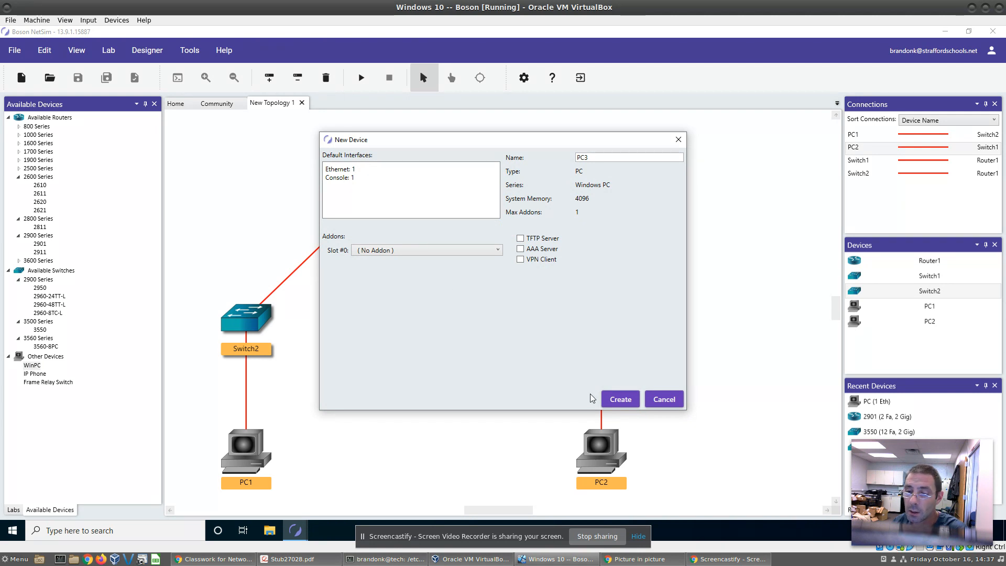
pyautogui.click(621, 399)
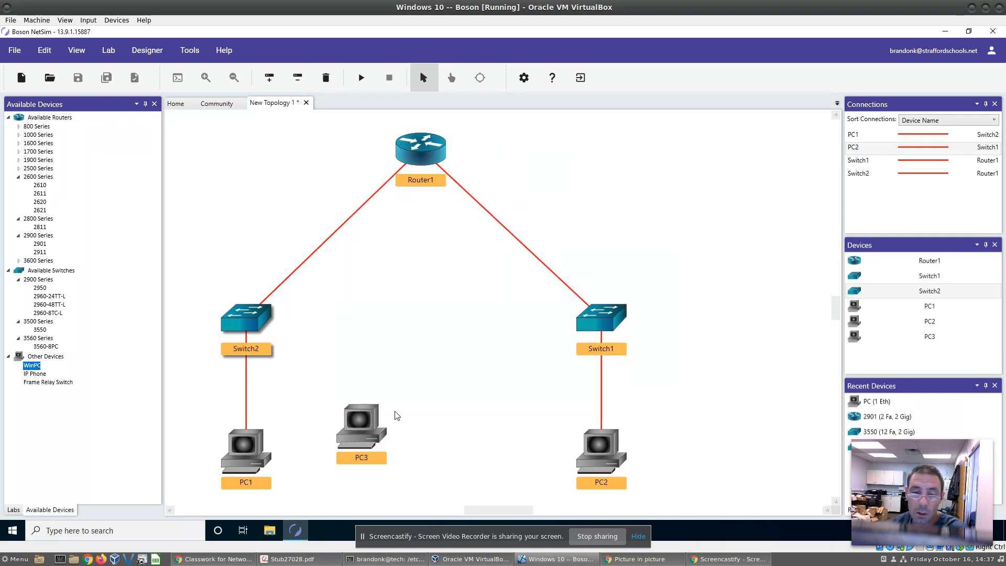
pyautogui.moveTo(358, 419); pyautogui.dragTo(348, 403)
# Step: Connect PC3's Ethernet0 interface to FastEthernet0/3 on Switch2
pyautogui.rightClick(354, 415)
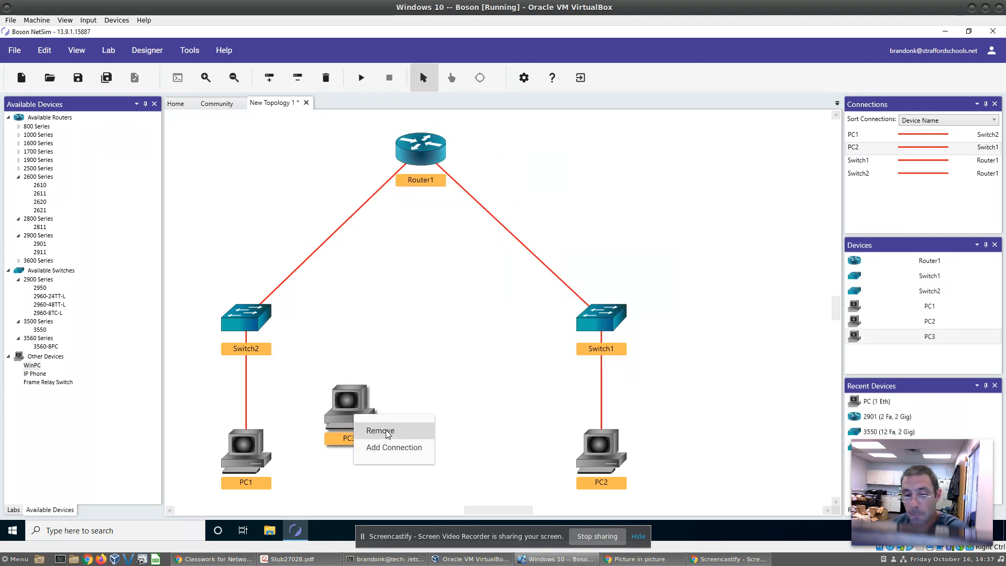
pyautogui.click(398, 447)
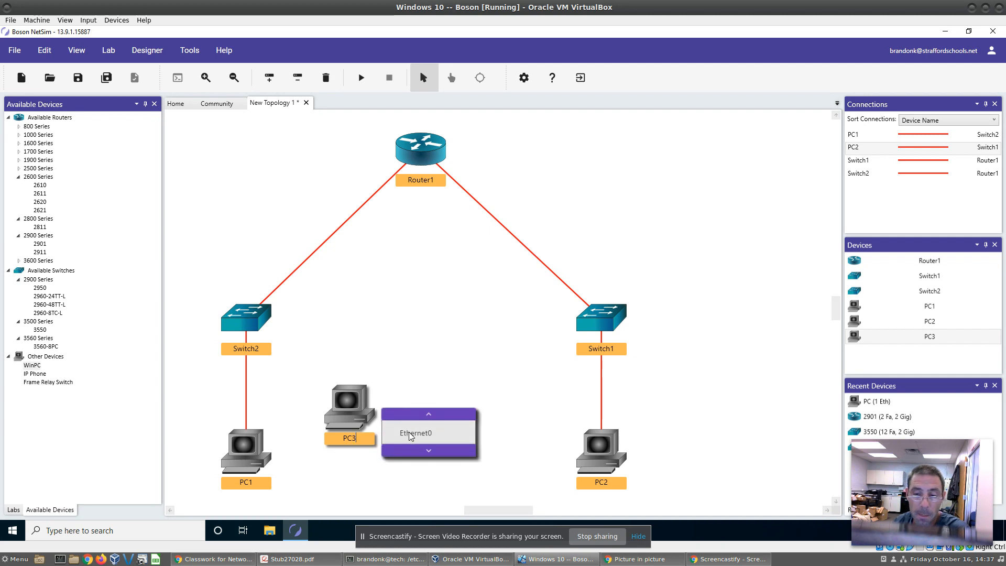
pyautogui.click(409, 432)
pyautogui.click(247, 325)
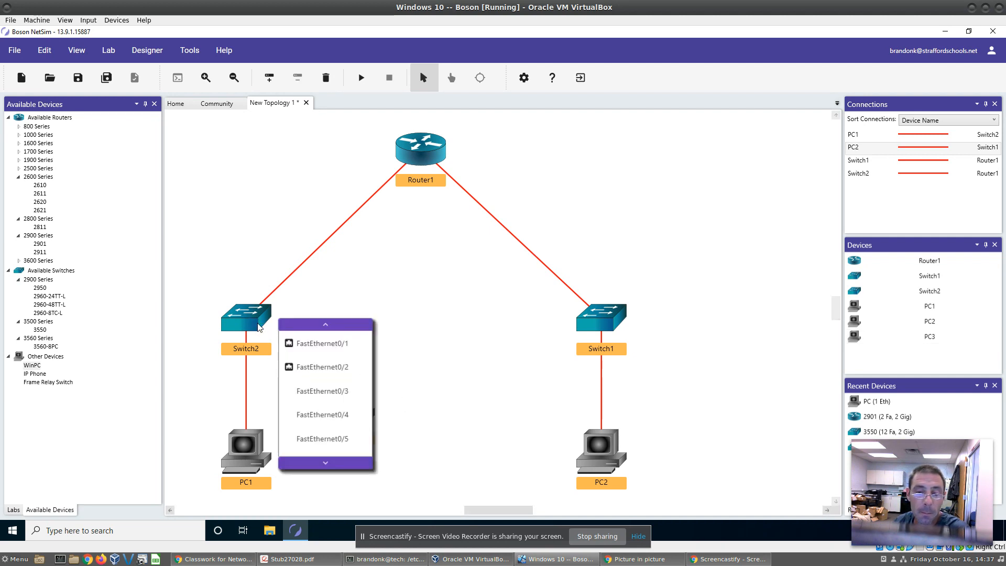
pyautogui.click(322, 402)
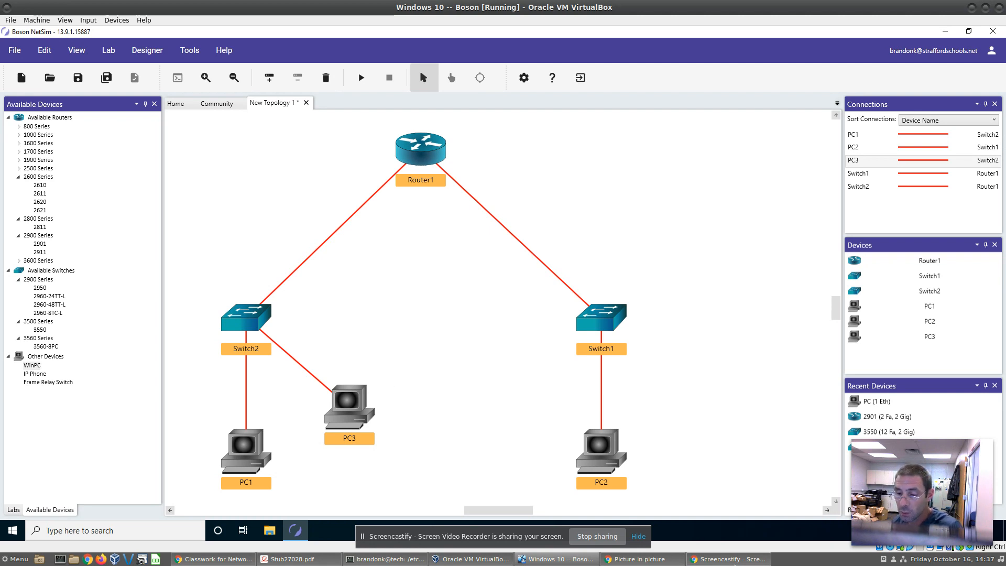
# Step: Switch to Google Classroom in the browser to view the Networking 2020-2021 classwork page
pyautogui.click(735, 564)
pyautogui.click(656, 562)
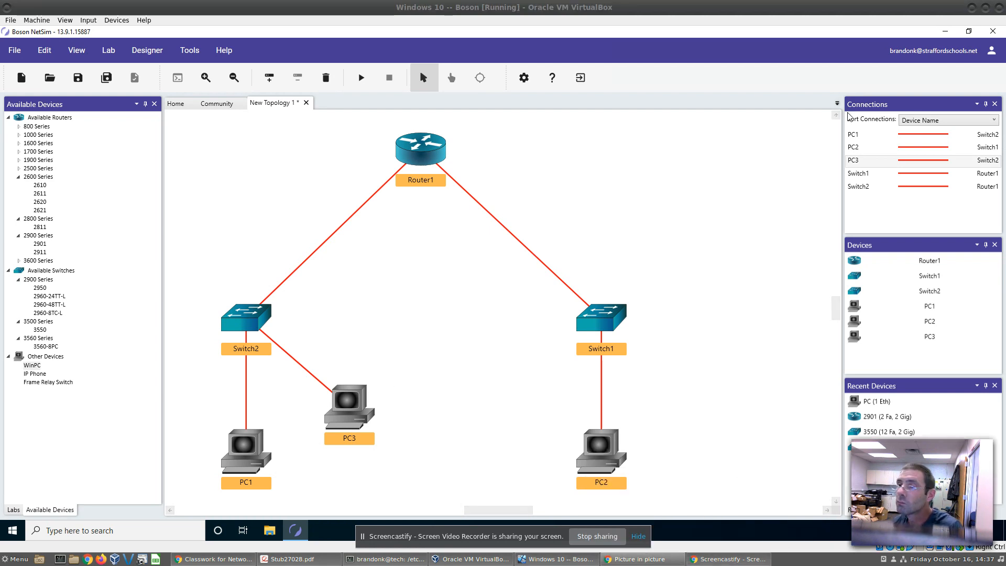
pyautogui.click(212, 560)
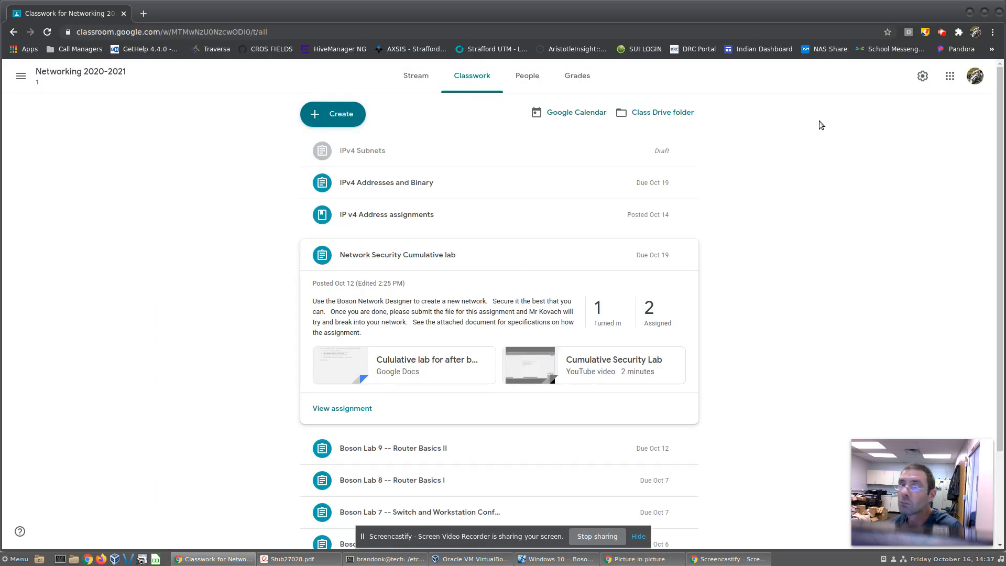